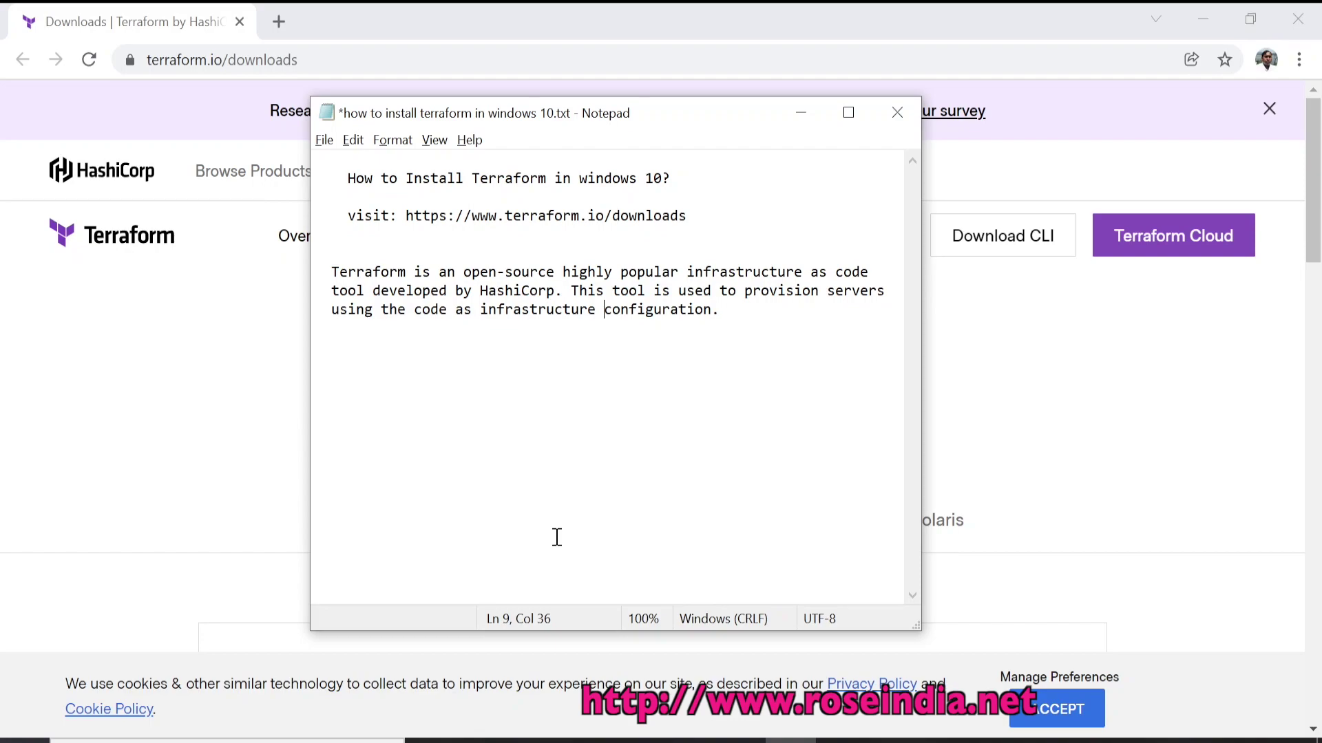
# Step: Reload terraform.io/downloads and download the Terraform 1.1.4 Windows 386 zip
pyautogui.click(130, 440)
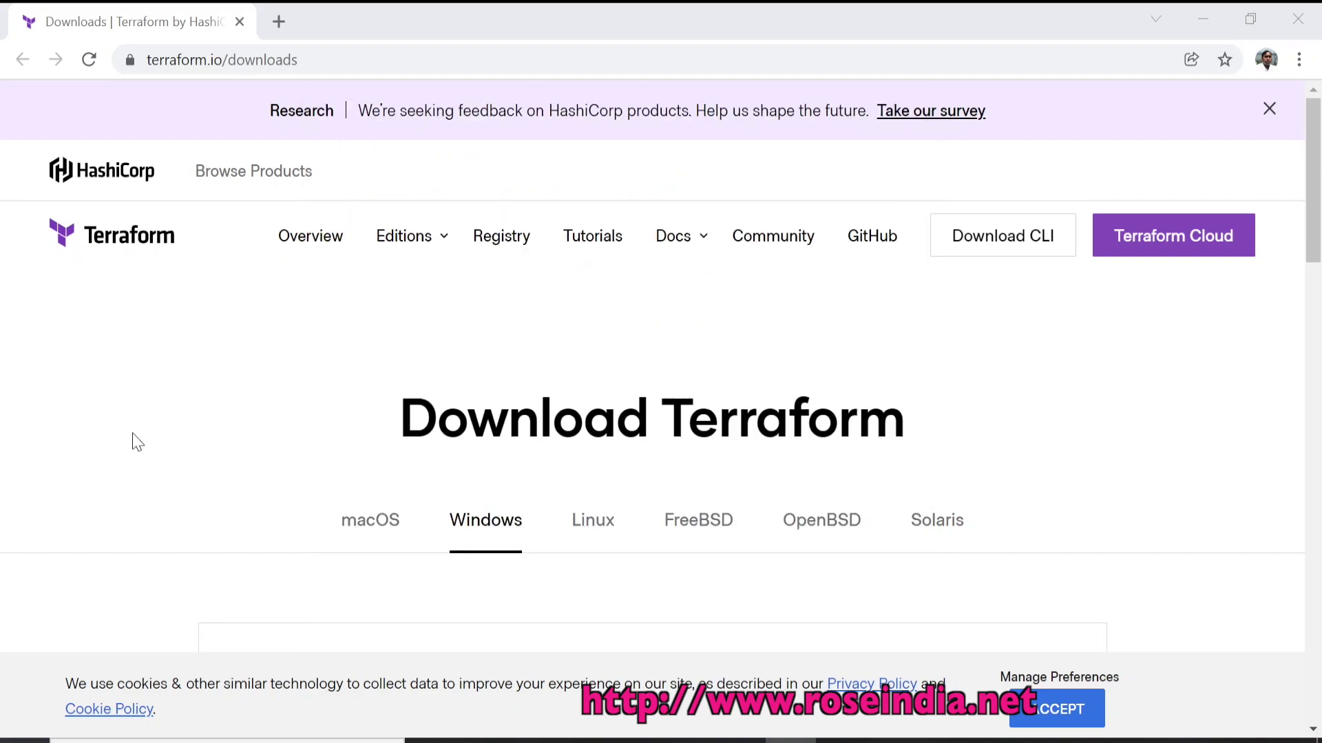
pyautogui.click(327, 48)
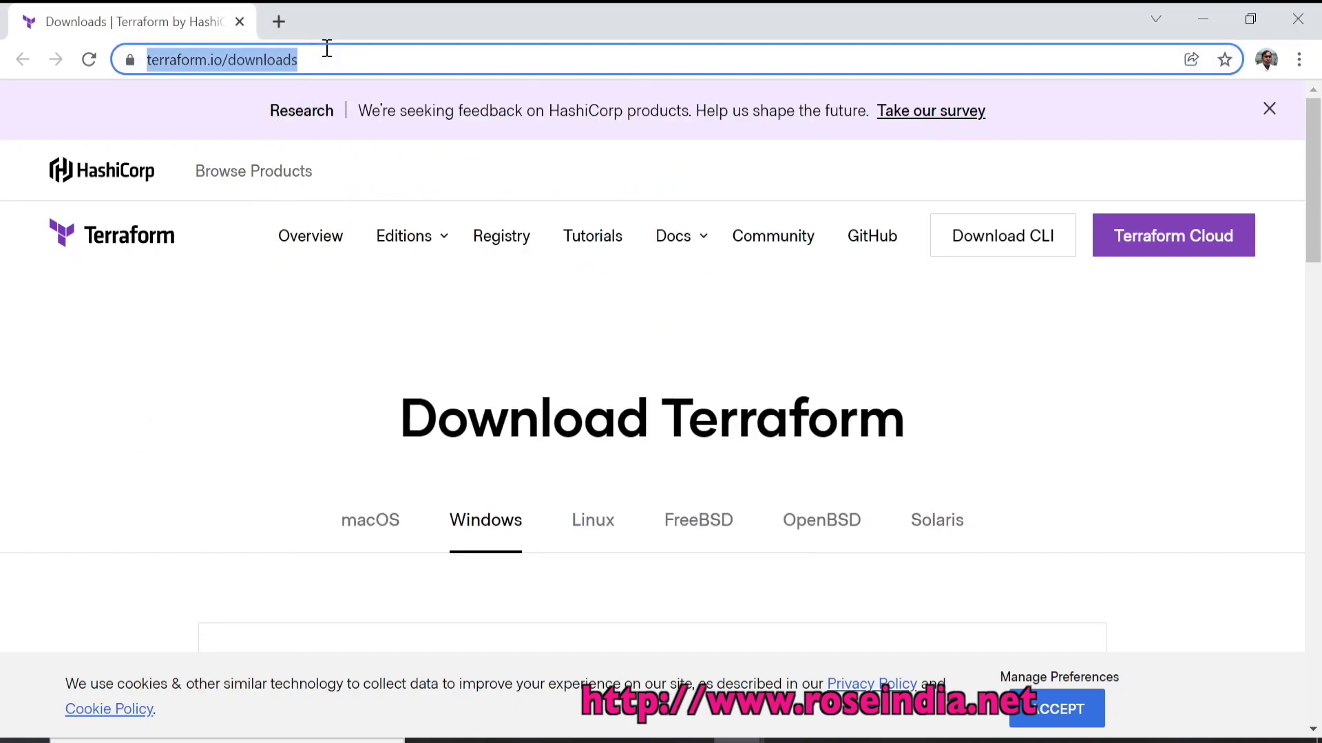
pyautogui.press('Return')
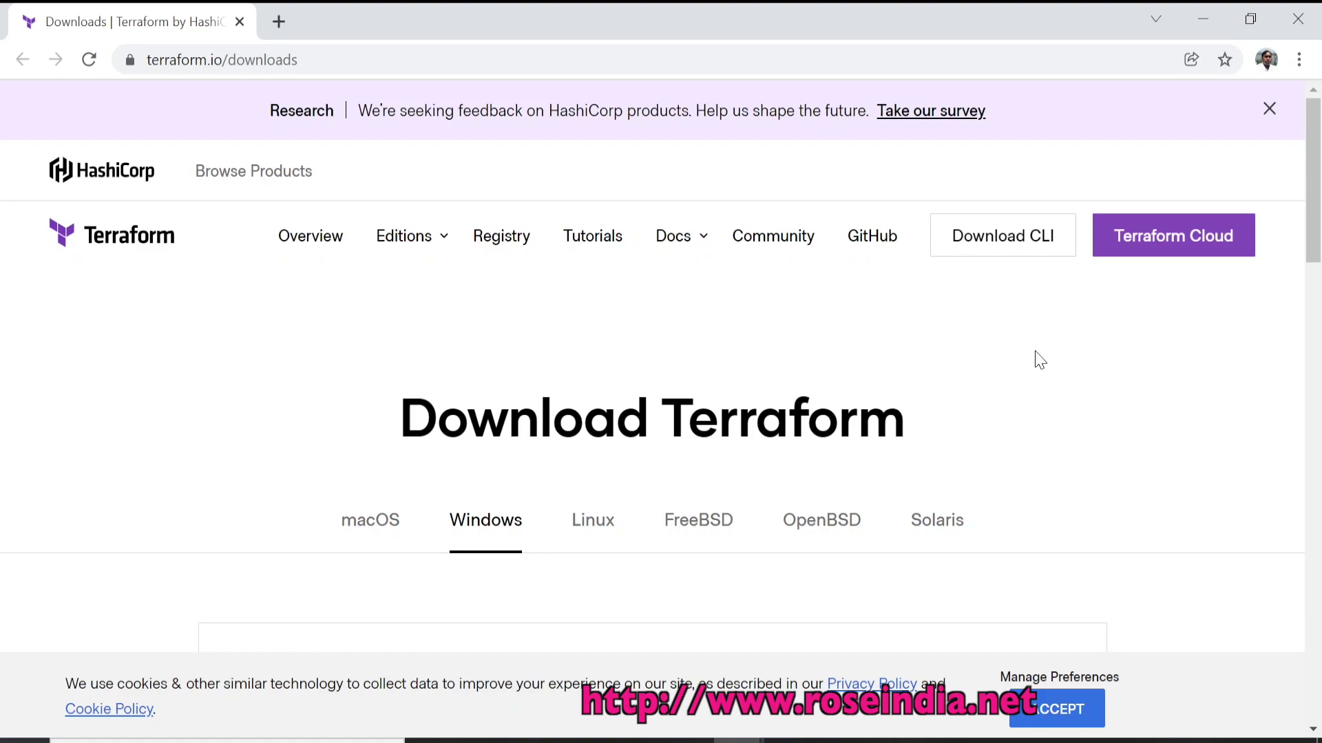
pyautogui.scroll(-3, 1039, 360)
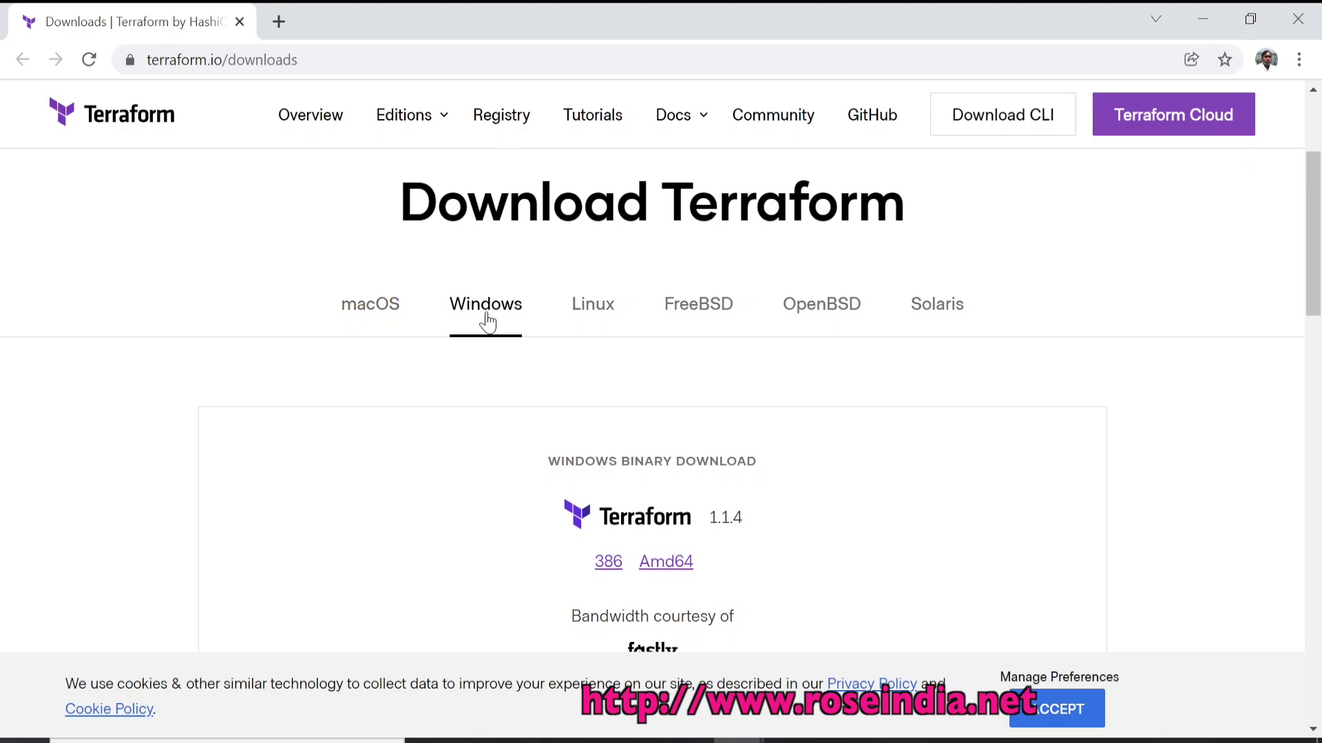
pyautogui.scroll(-3, 676, 431)
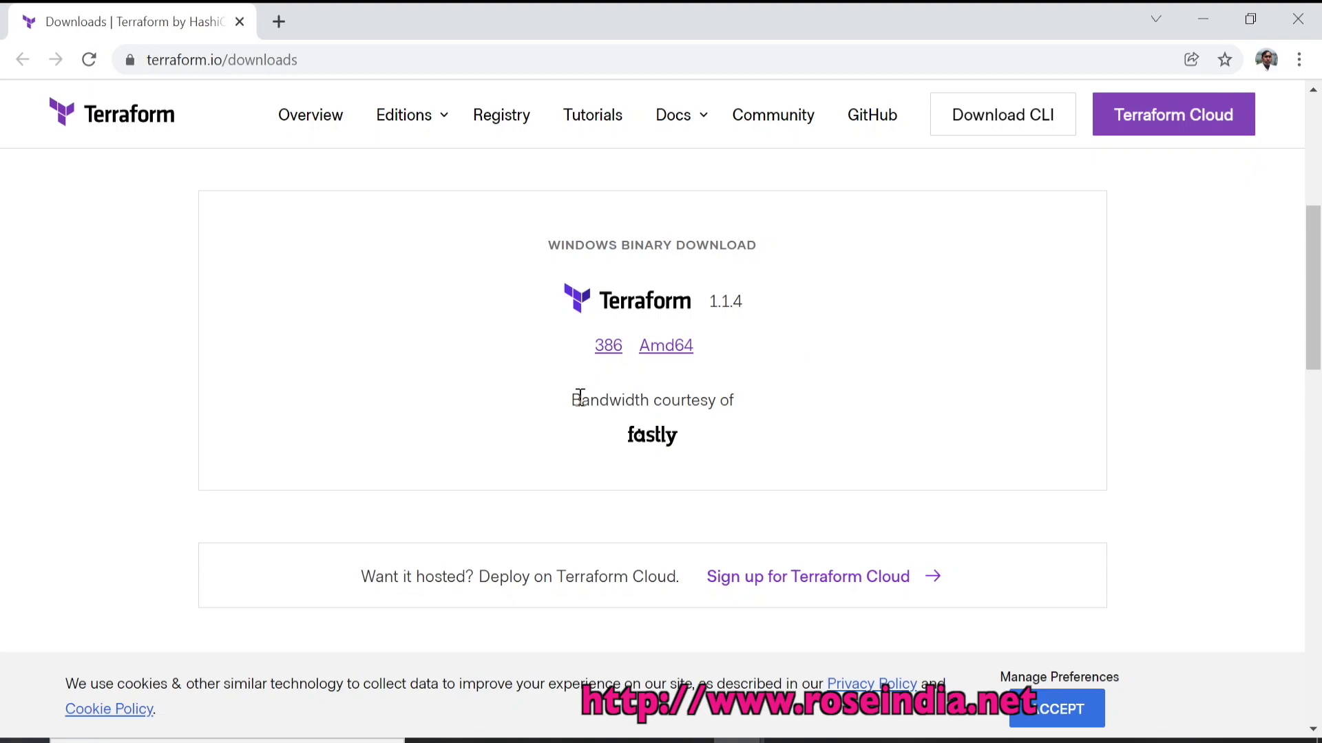
pyautogui.click(610, 351)
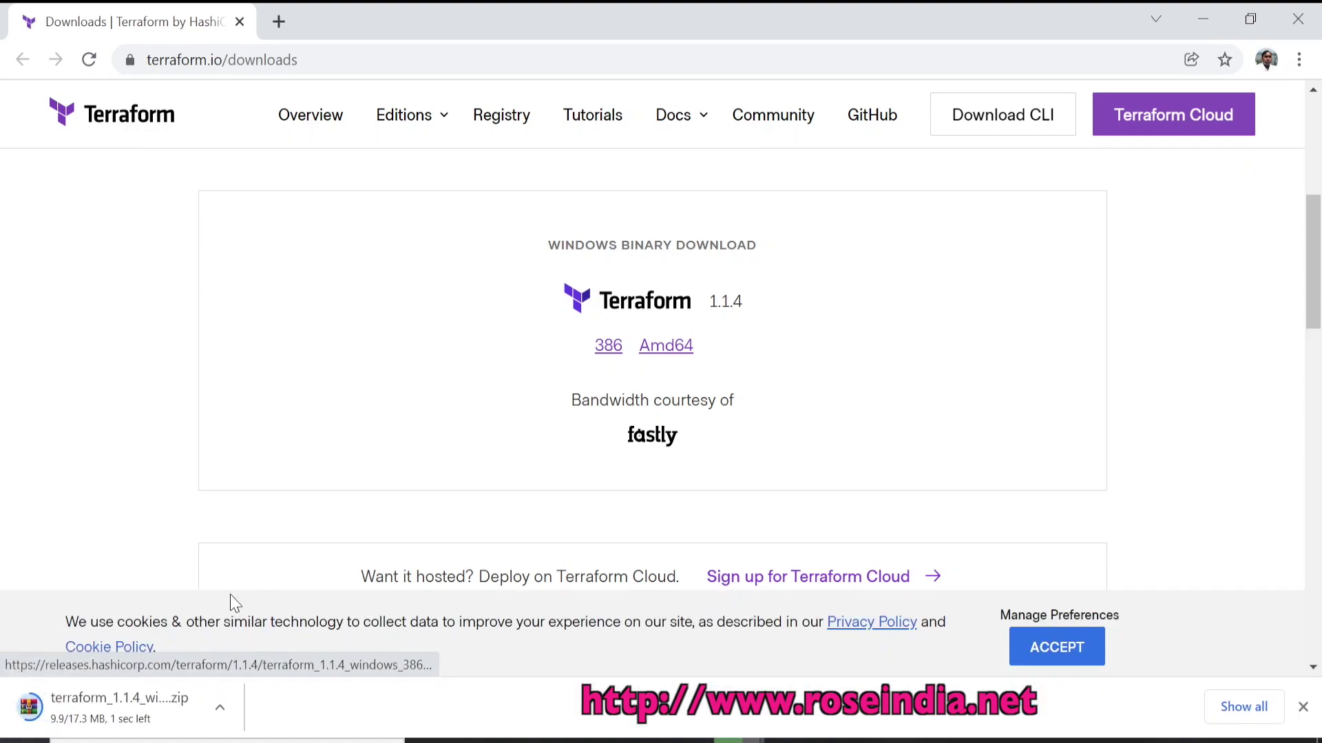
# Step: Accept the site cookies, show the downloaded Terraform zip in Downloads, and cut it
pyautogui.click(1062, 651)
pyautogui.click(1242, 708)
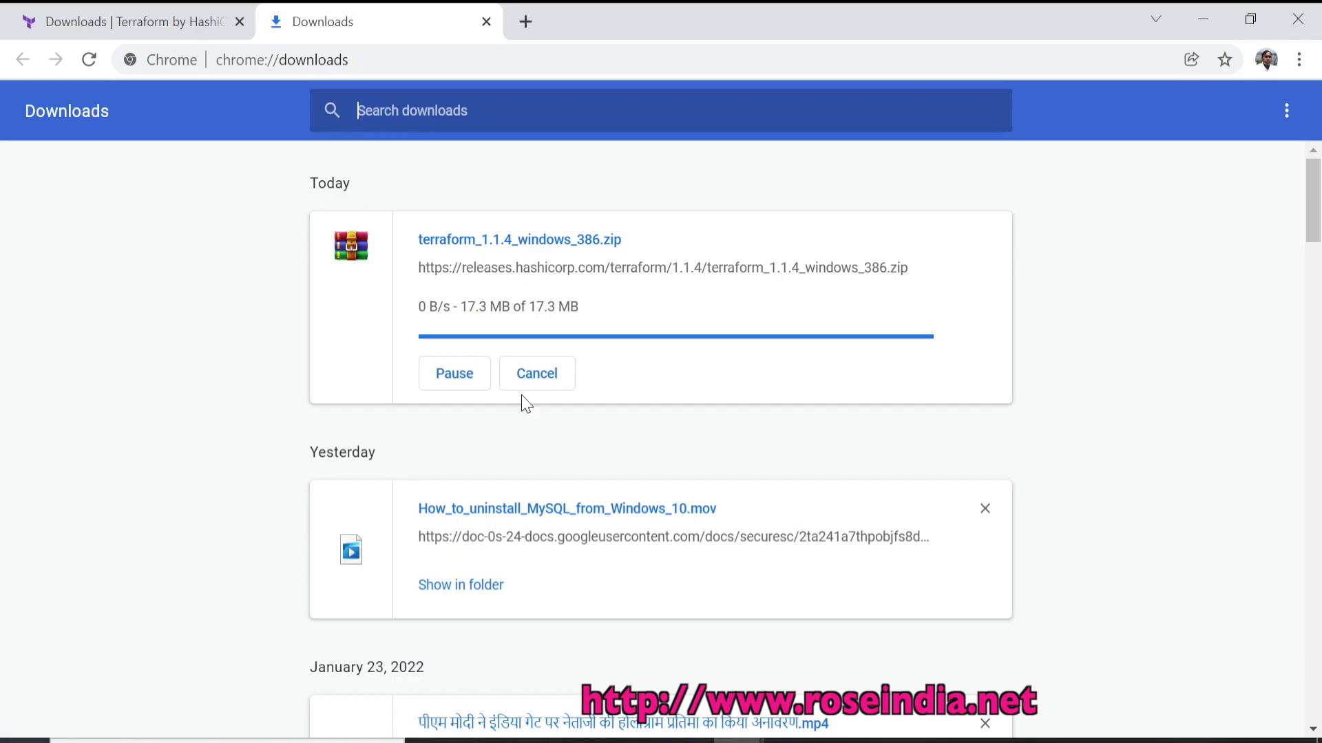
pyautogui.click(451, 242)
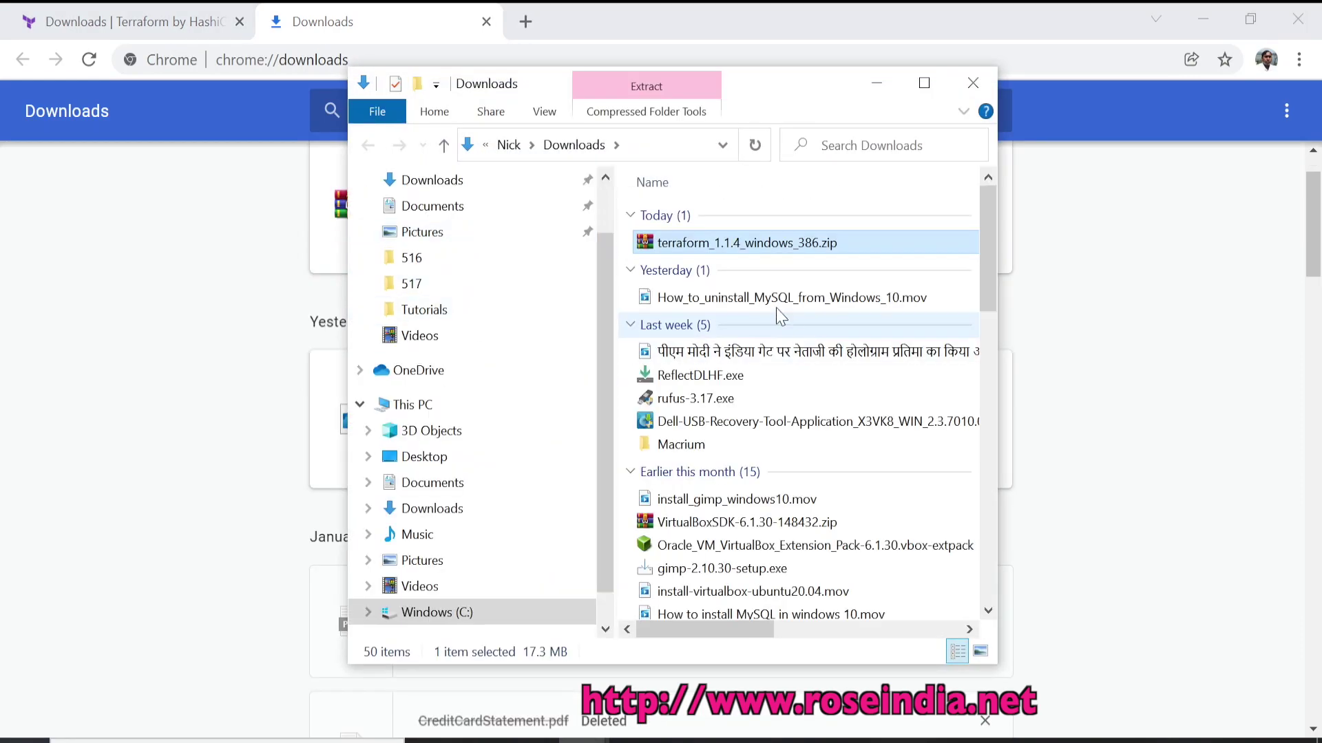
pyautogui.doubleClick(681, 245)
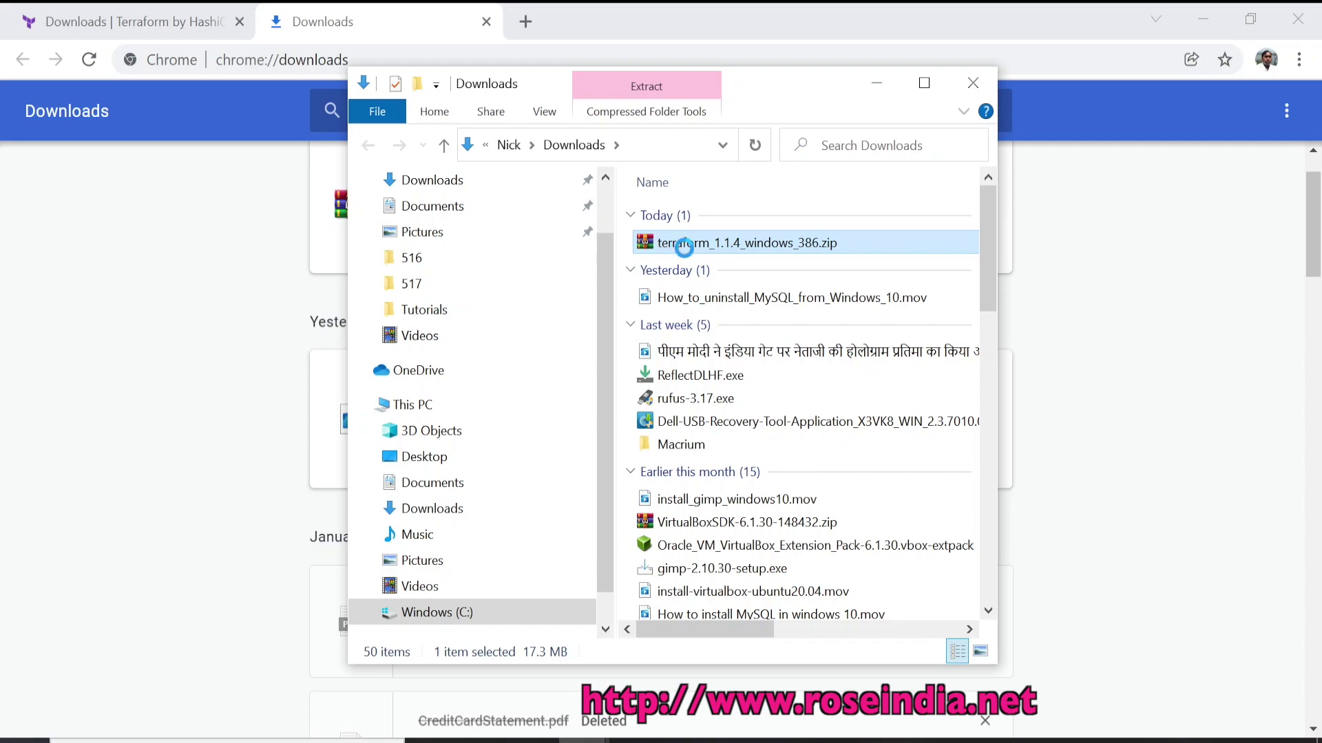
pyautogui.rightClick(686, 243)
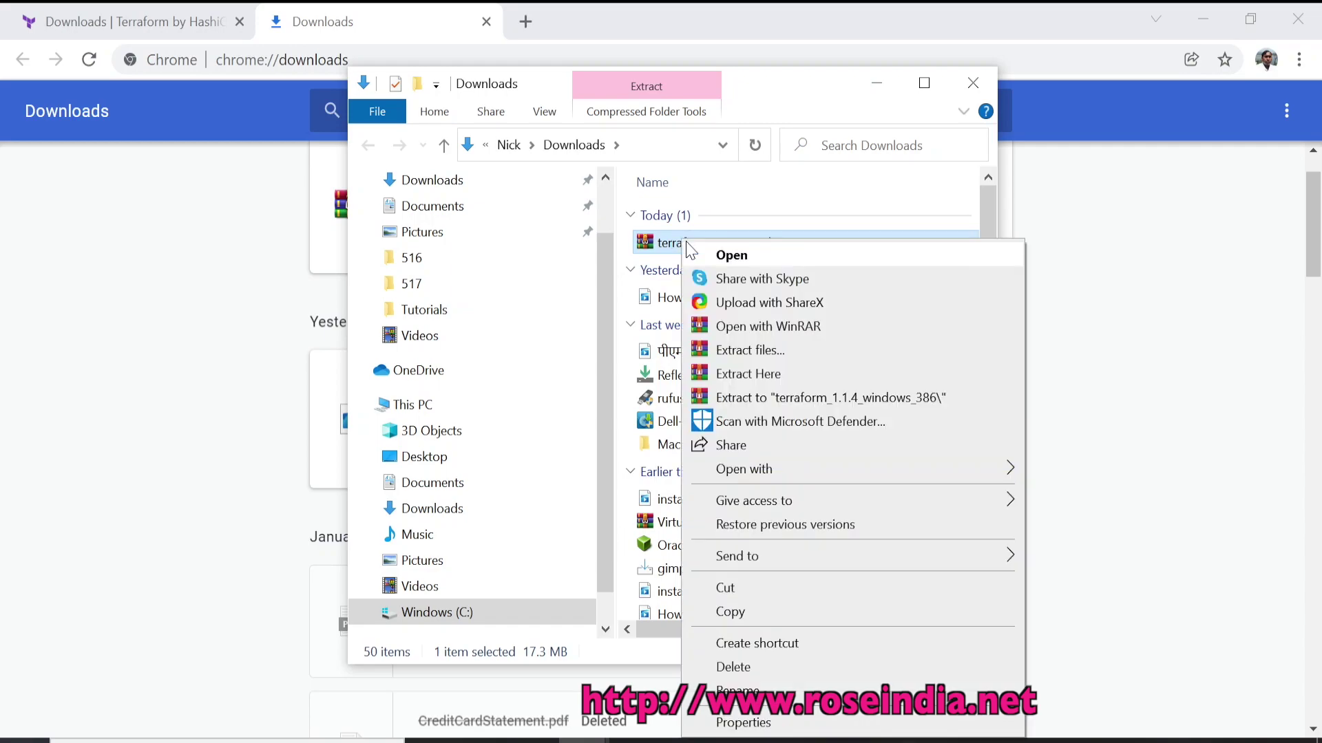
pyautogui.click(745, 591)
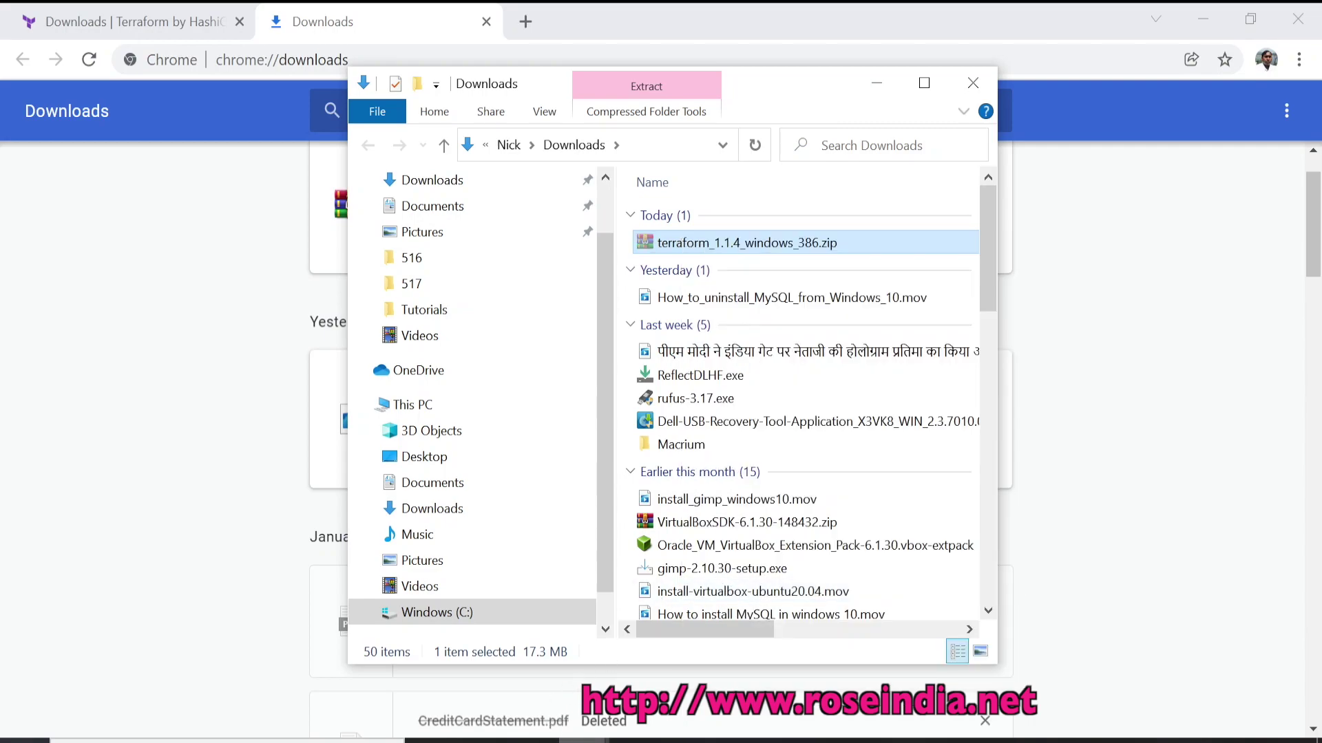
# Step: Paste terraform_1.1.4_windows_386.zip into C:\softwares, bringing the folder to 8 items
pyautogui.moveTo(568, 740)
pyautogui.click(569, 666)
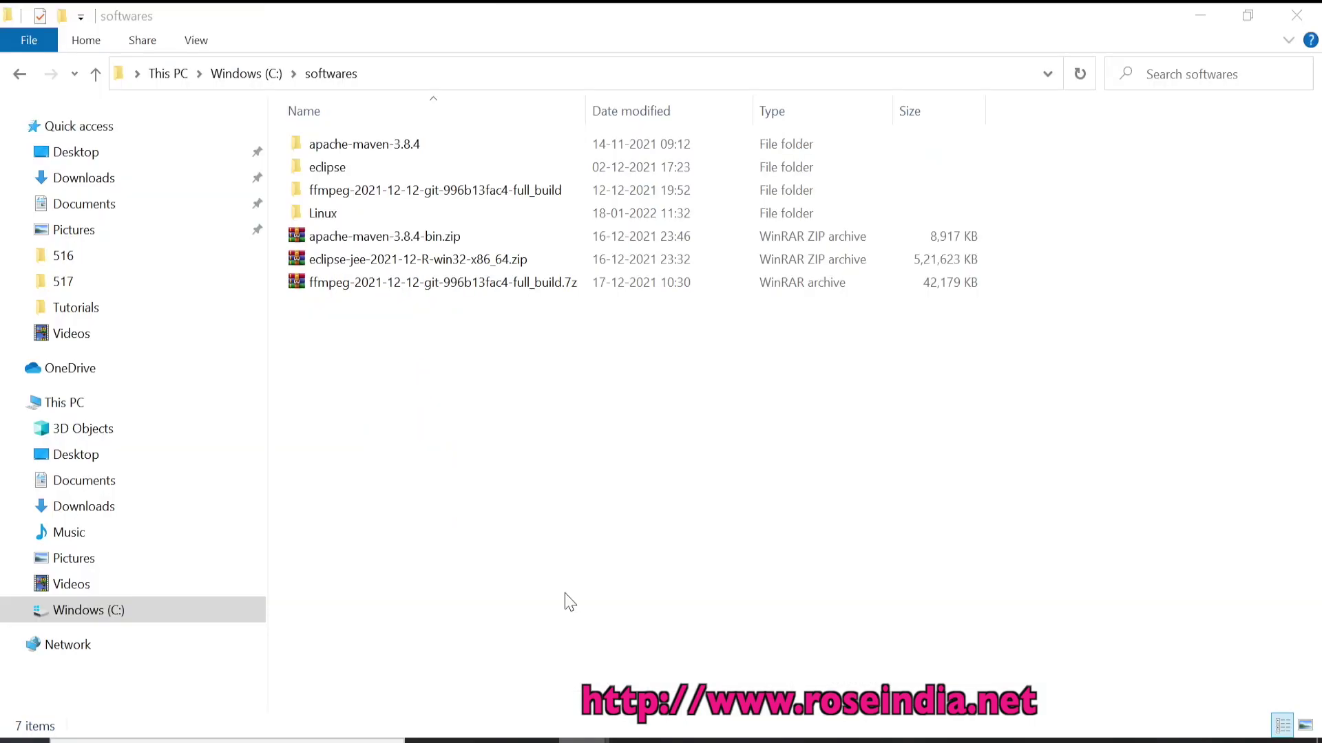
pyautogui.rightClick(569, 433)
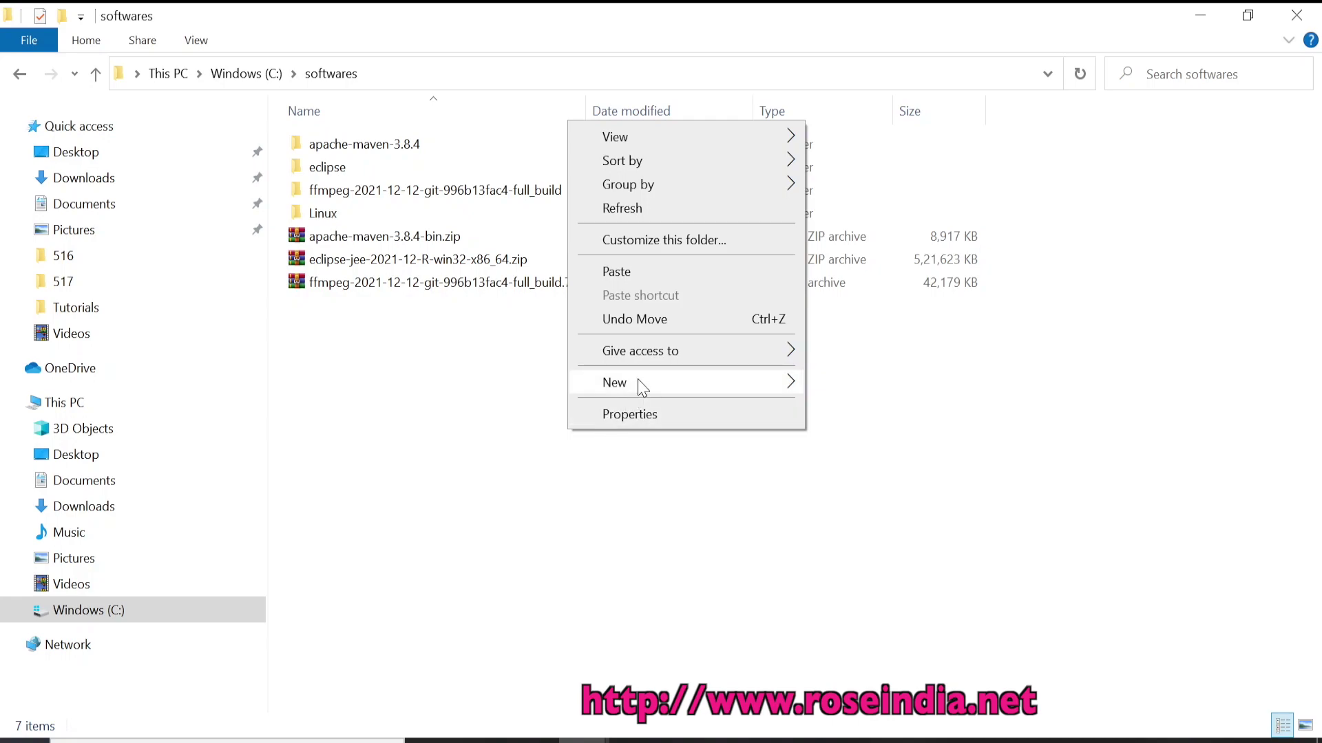
pyautogui.moveTo(641, 386)
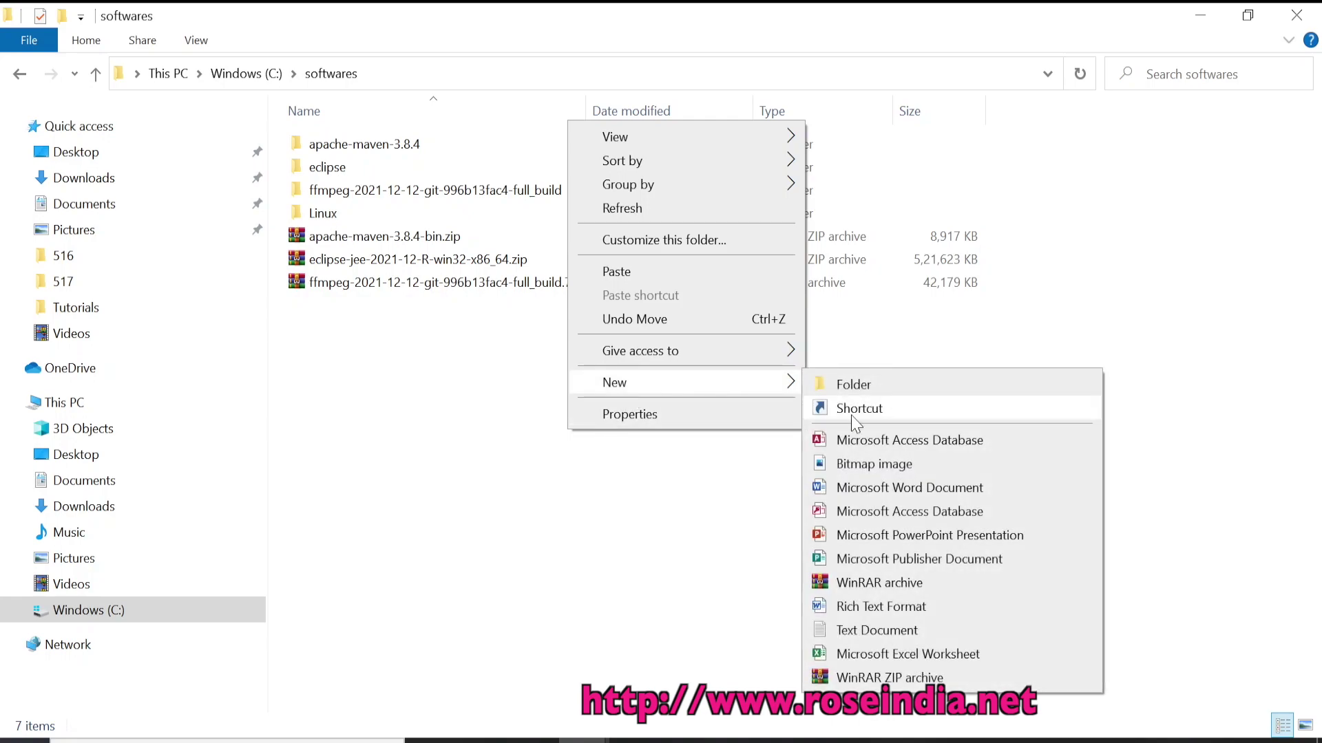
pyautogui.click(637, 461)
pyautogui.rightClick(589, 417)
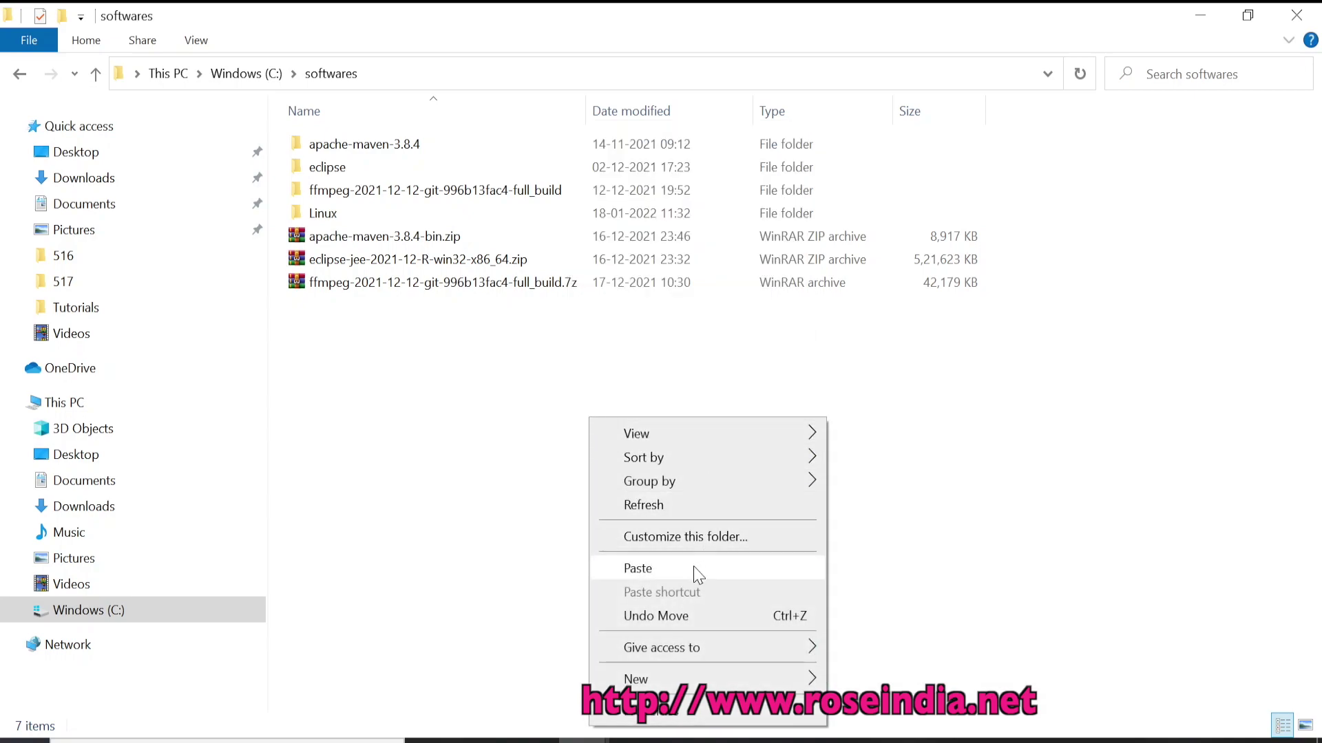
pyautogui.click(638, 568)
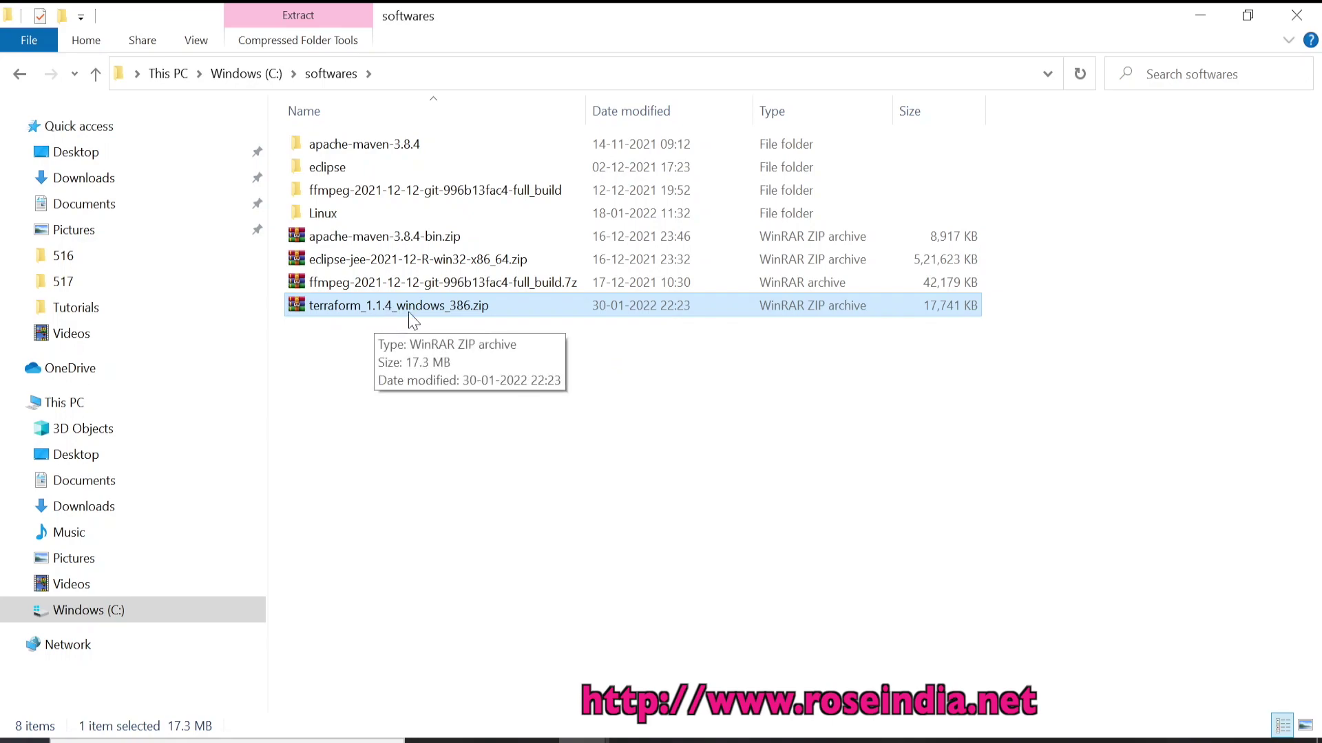
# Step: Extract the zip into its own terraform_1.1.4_windows_386 folder and open that folder
pyautogui.rightClick(448, 312)
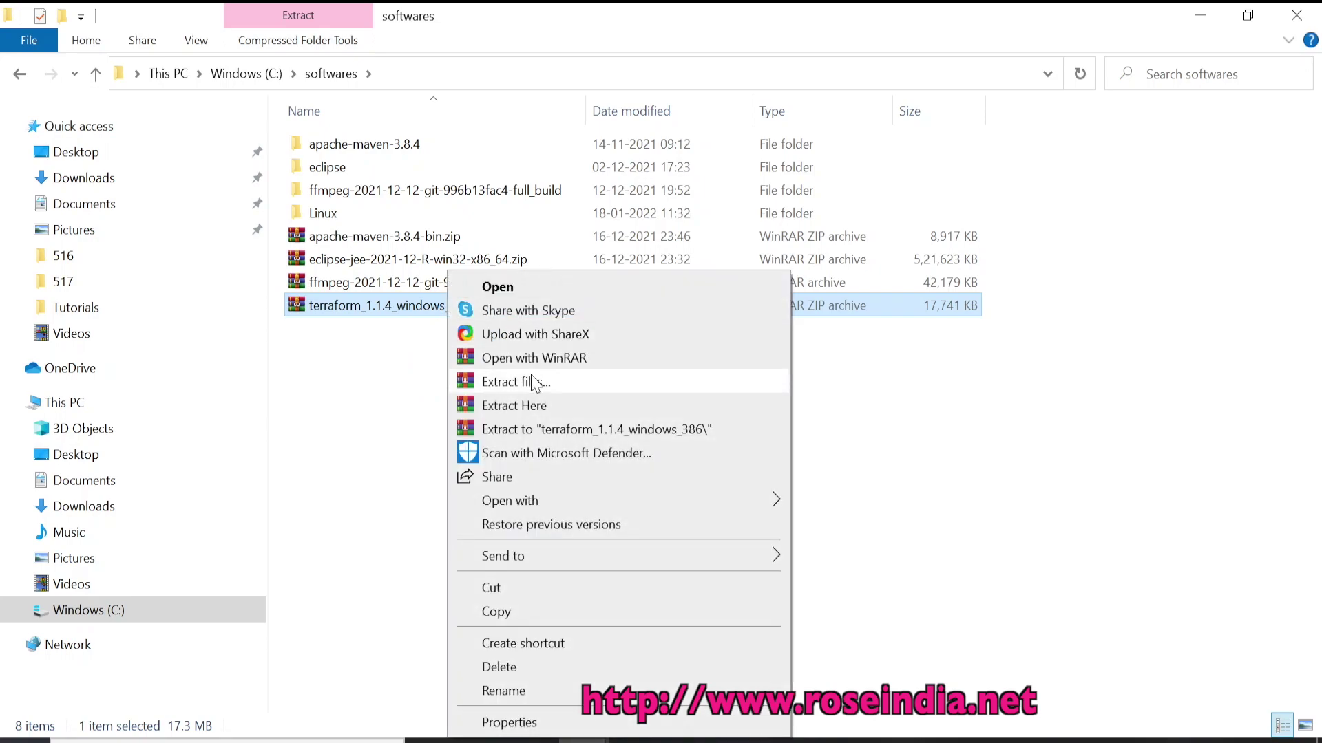
pyautogui.click(541, 426)
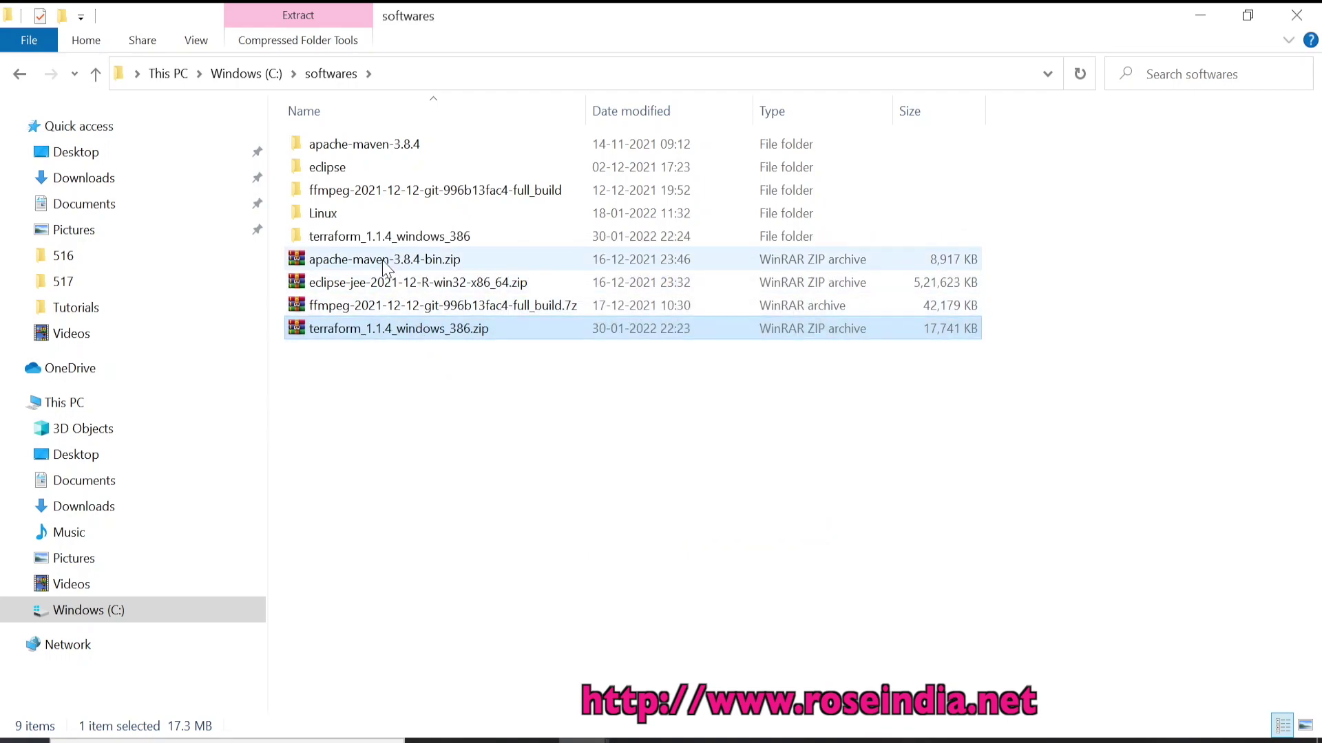
pyautogui.doubleClick(376, 237)
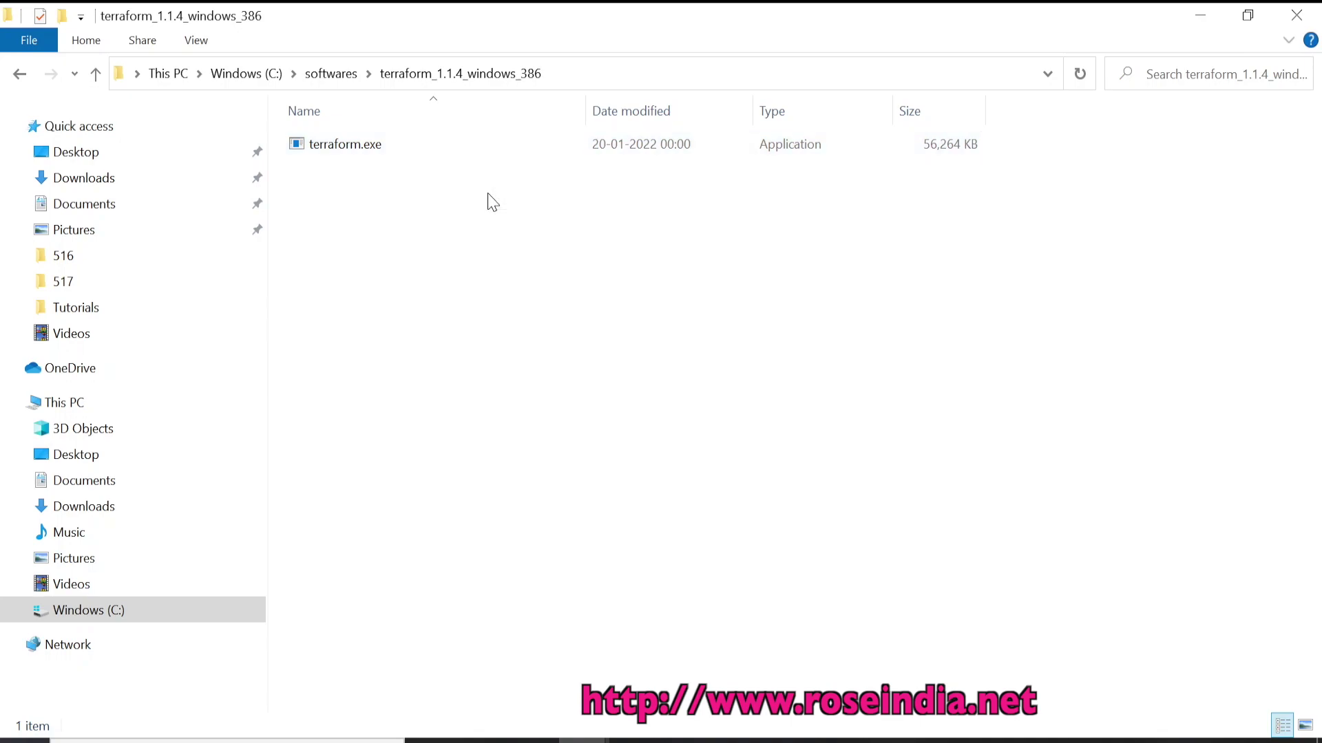
# Step: Copy the folder path C:\softwares\terraform_1.1.4_windows_386 from the address bar
pyautogui.click(588, 74)
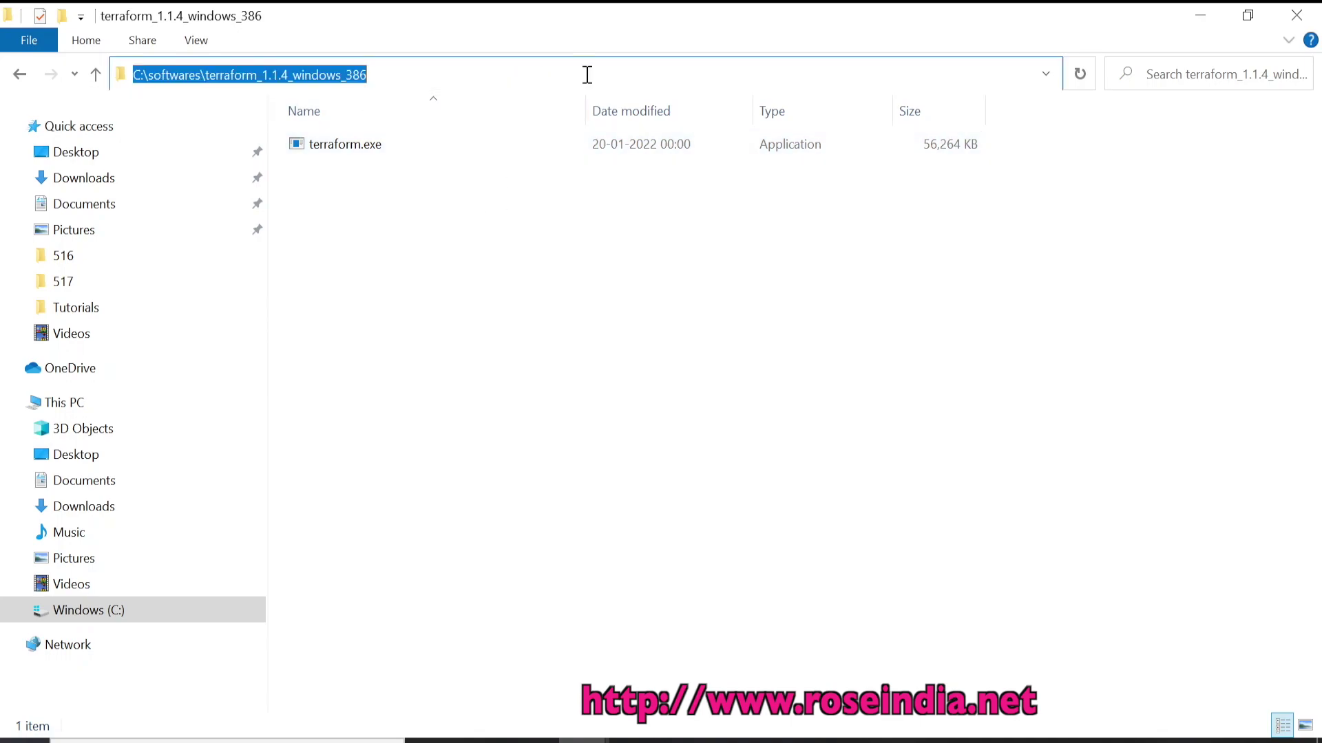
pyautogui.rightClick(309, 72)
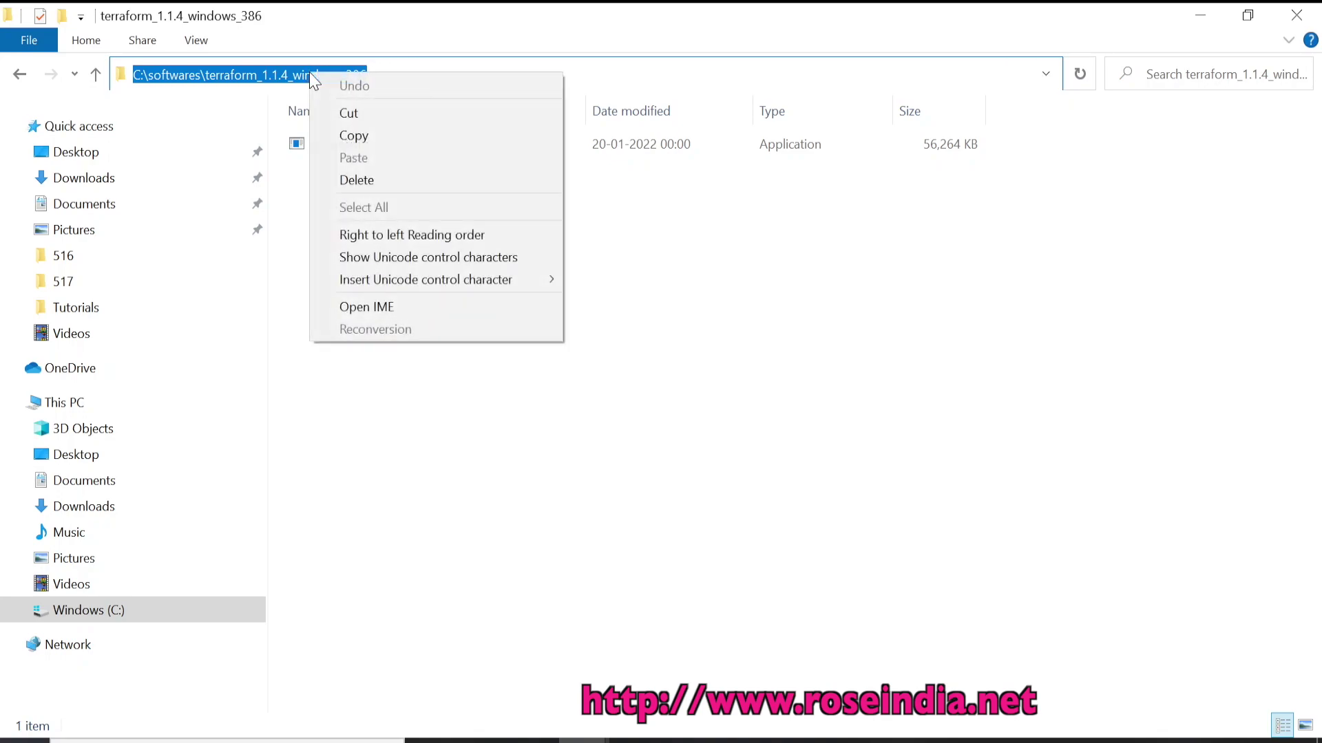
pyautogui.click(366, 136)
pyautogui.press('End')
pyautogui.click(542, 282)
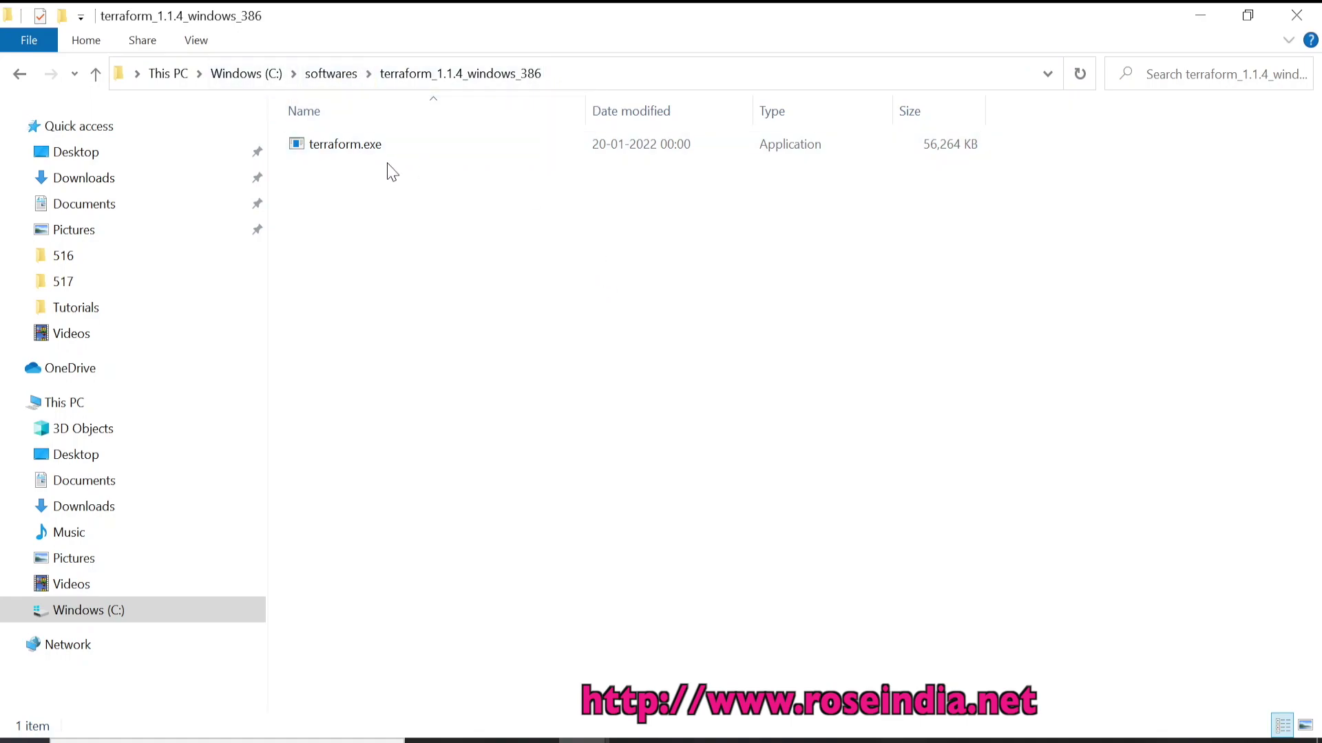
# Step: Search 'system vari' and open Edit the system environment variables
pyautogui.click(172, 741)
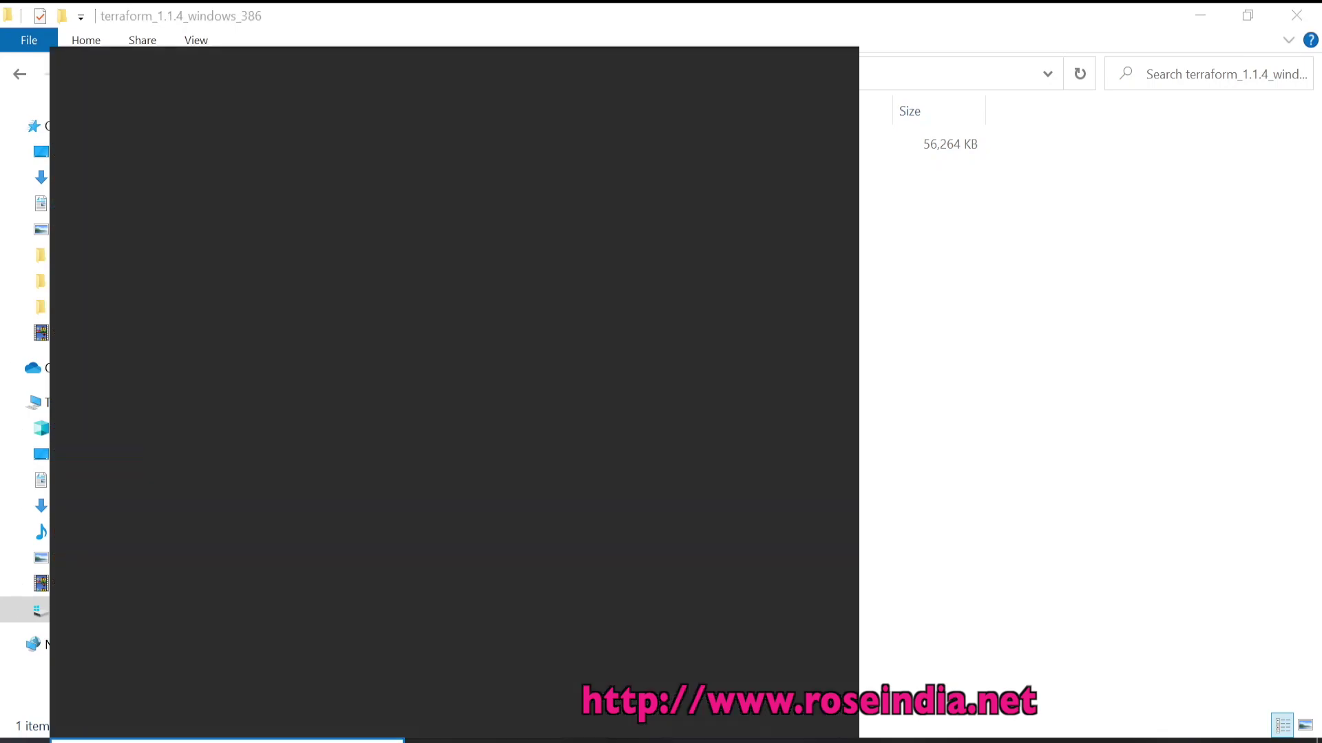
pyautogui.write('sy')
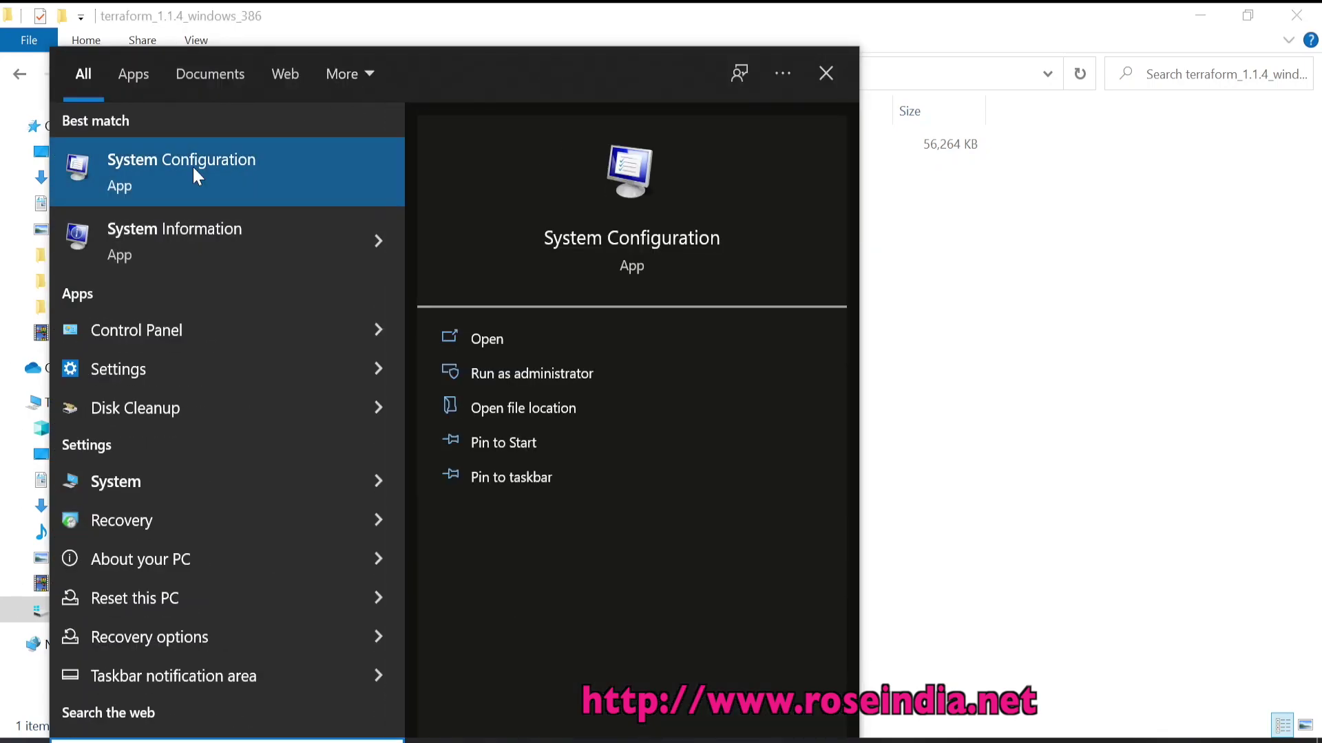
pyautogui.write('stem vari')
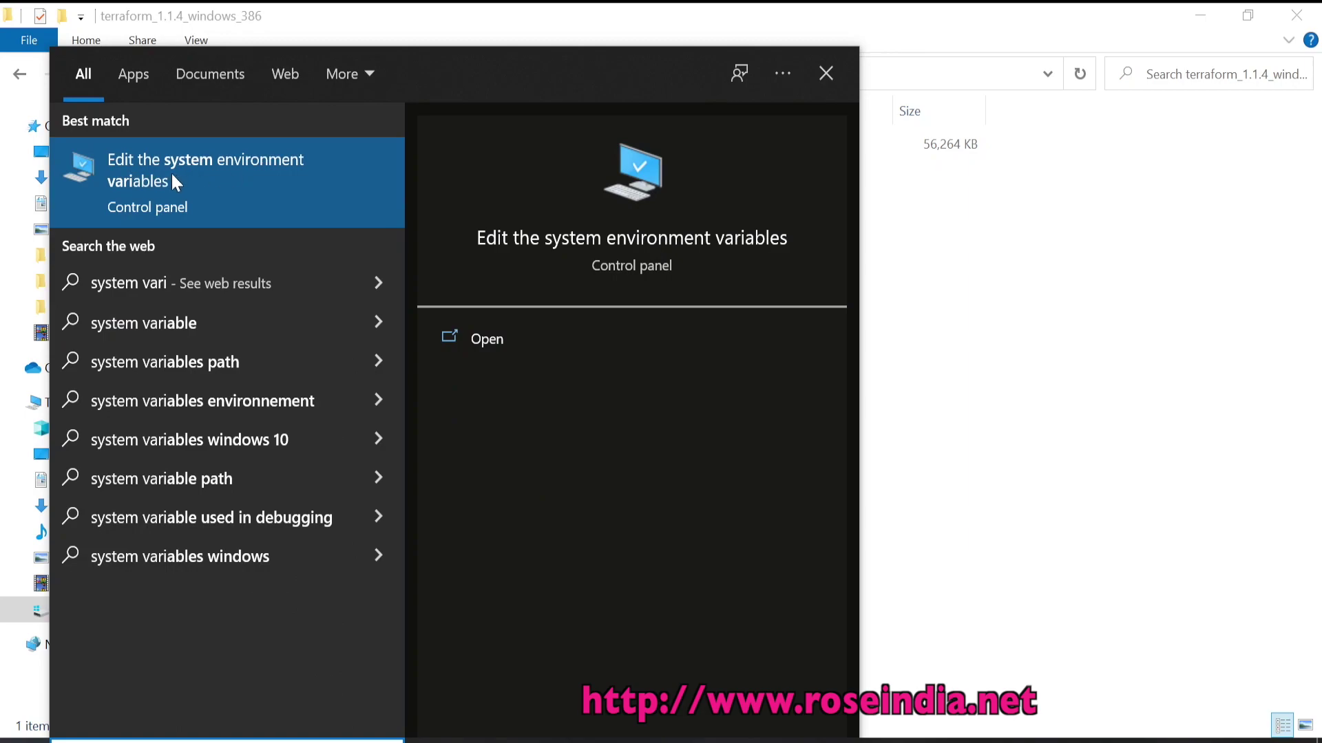
pyautogui.click(165, 173)
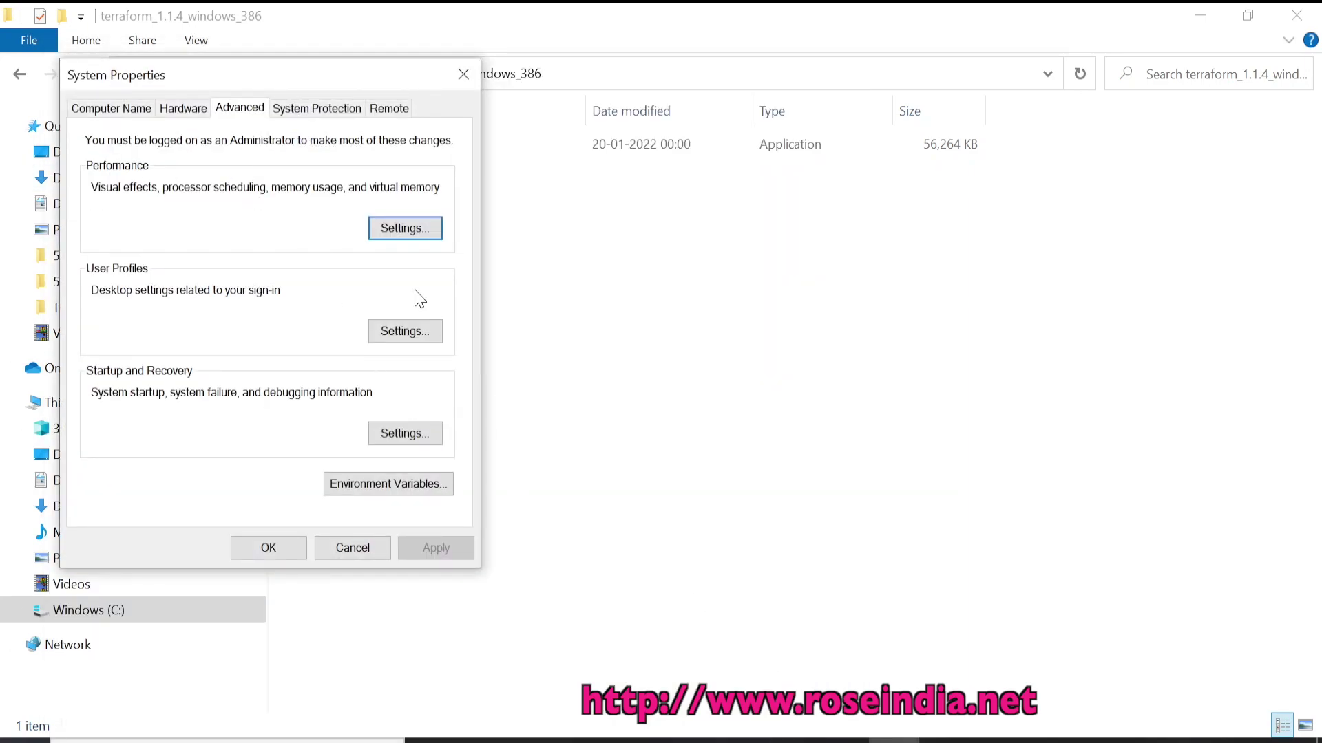
# Step: Open Environment Variables from System Properties and select the system Path variable
pyautogui.moveTo(289, 79)
pyautogui.mouseDown()
pyautogui.moveTo(328, 88)
pyautogui.moveTo(269, 82)
pyautogui.mouseUp()
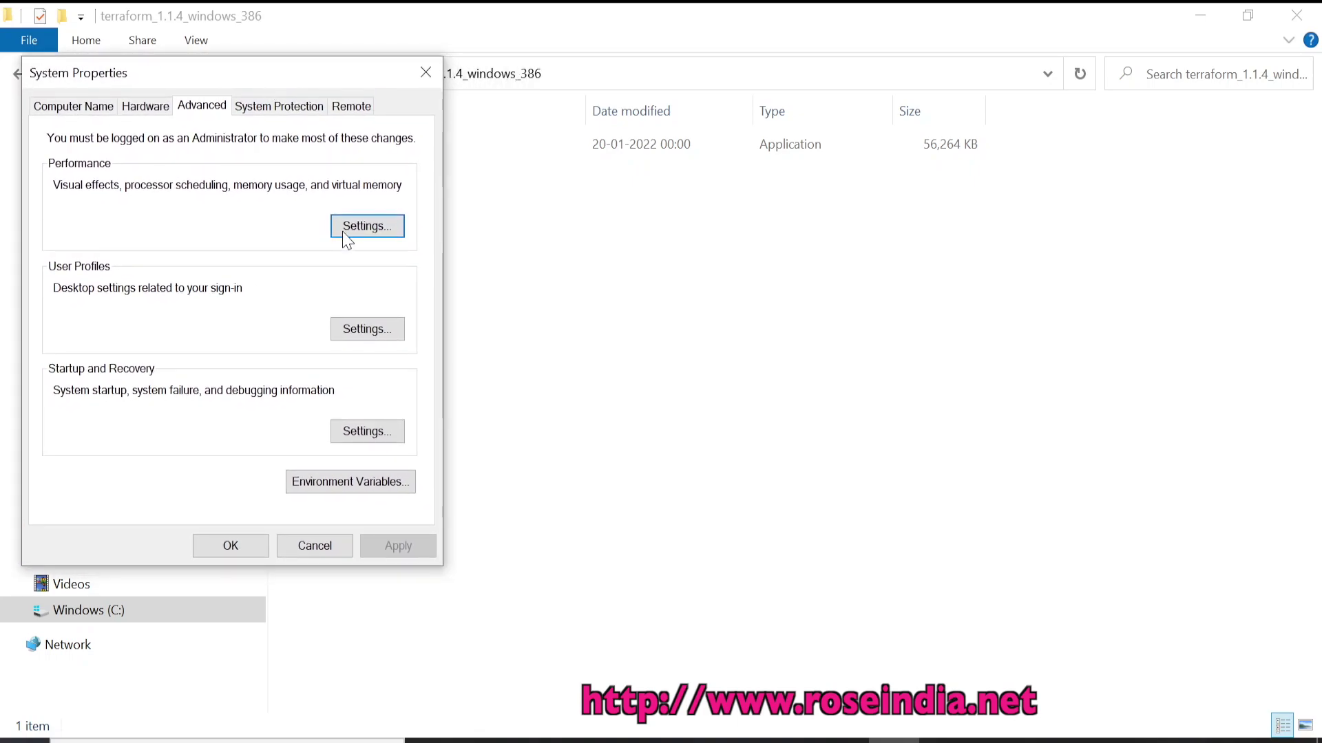
pyautogui.click(360, 227)
pyautogui.press('Escape')
pyautogui.click(359, 483)
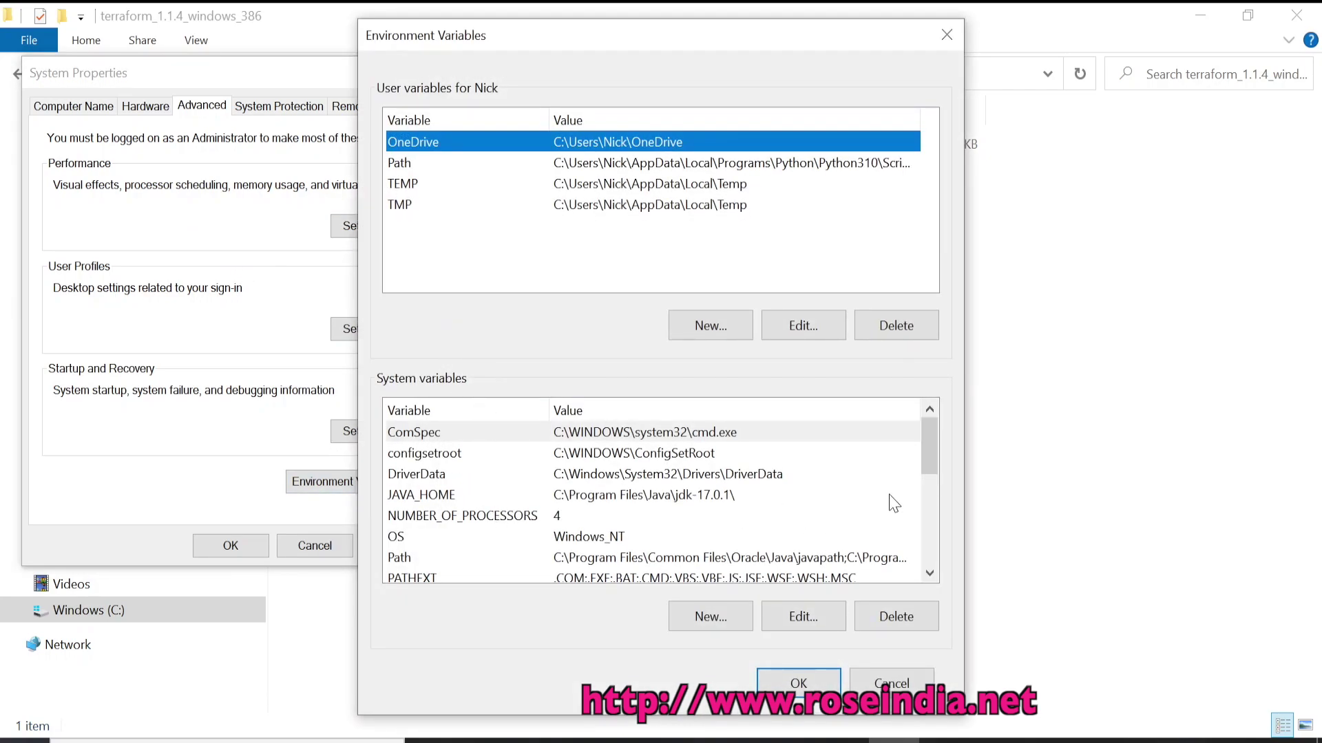
pyautogui.scroll(-1, 932, 469)
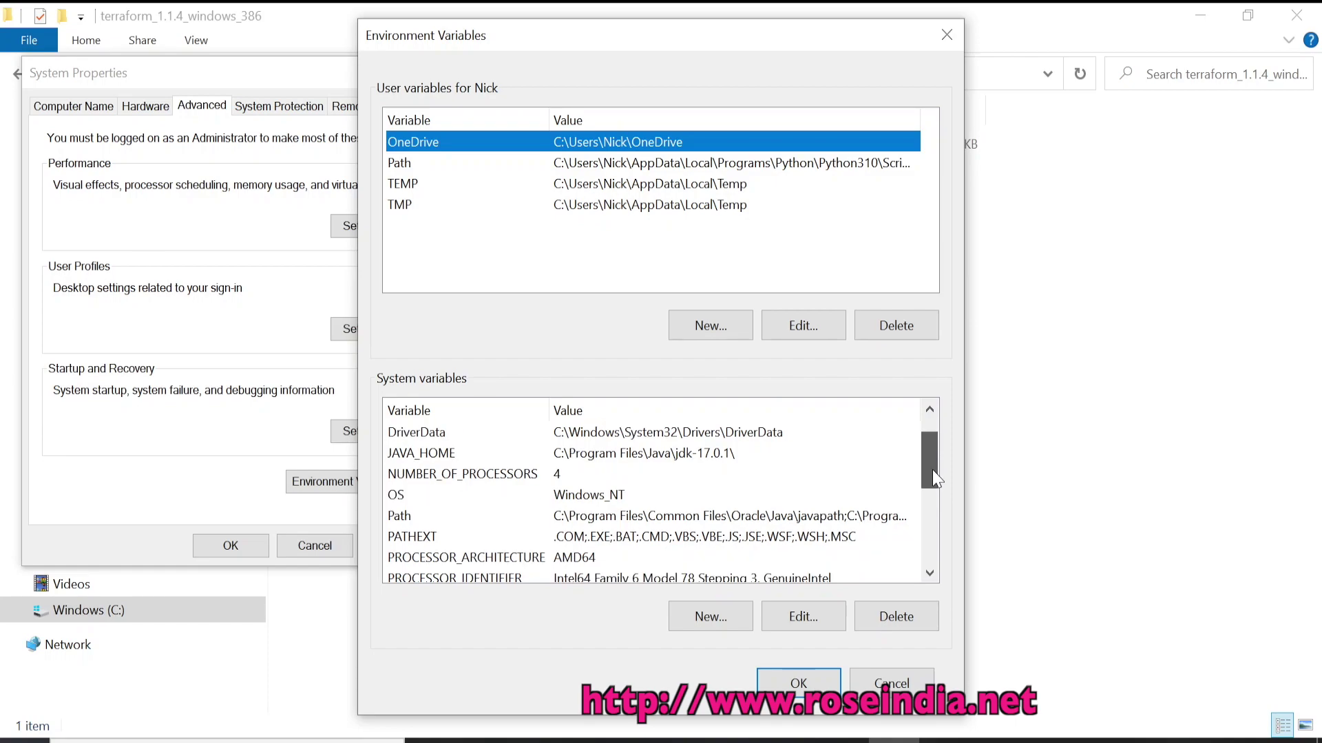
pyautogui.click(568, 499)
pyautogui.click(562, 520)
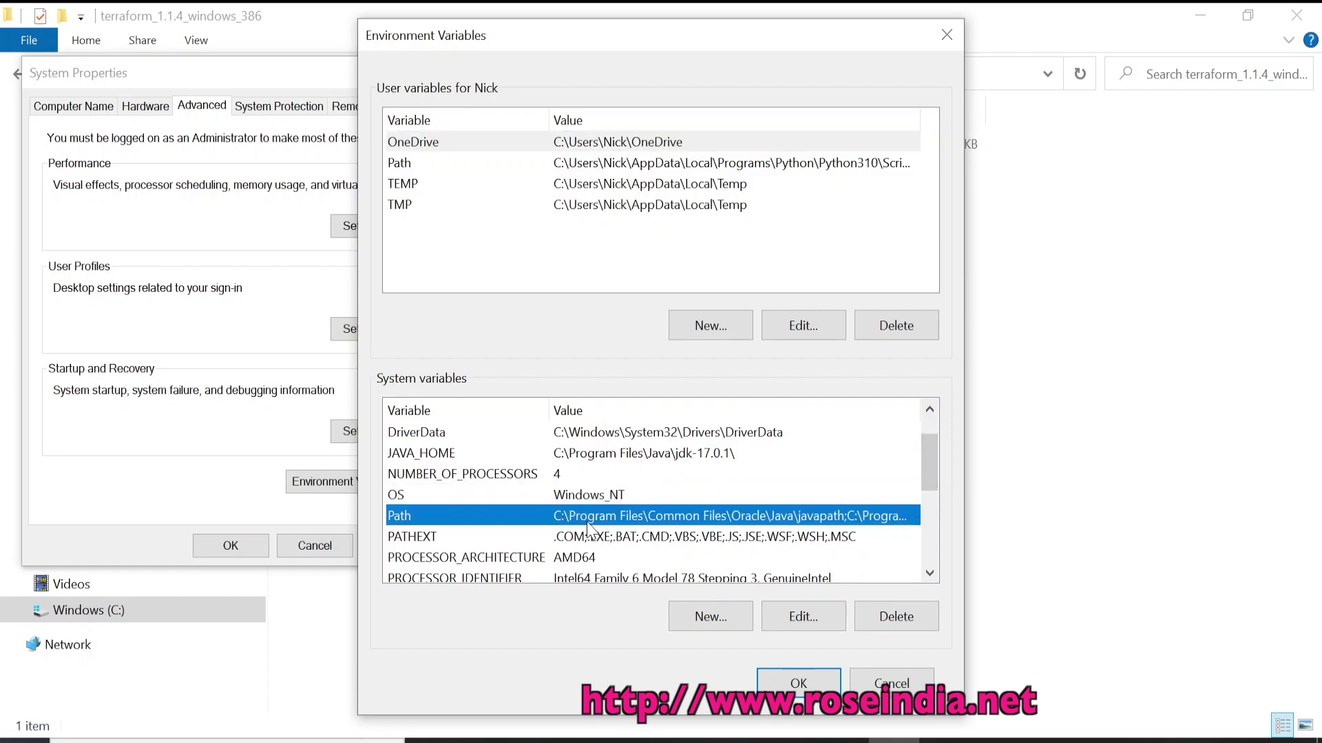
# Step: Add a new Path entry containing C:\softwares\terraform_1.1.4_windows_386\
pyautogui.doubleClick(589, 517)
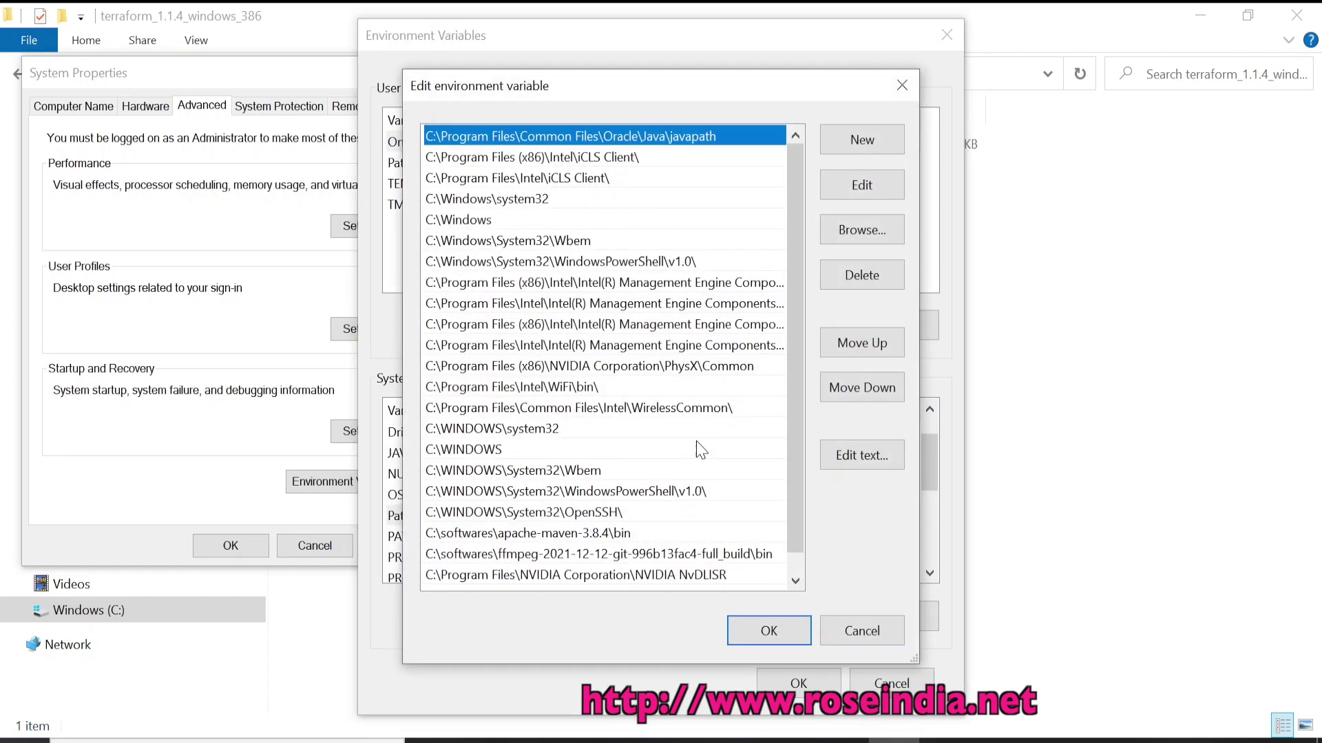
pyautogui.scroll(-1, 791, 338)
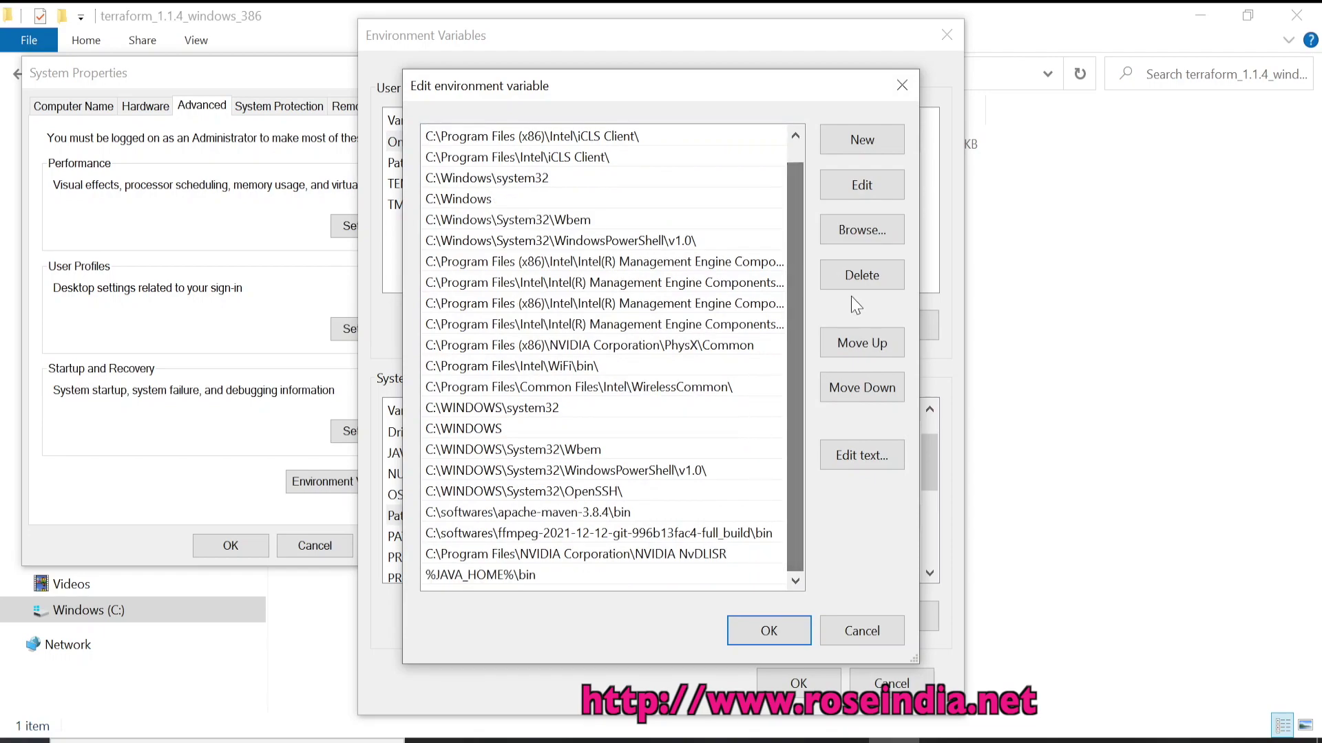
pyautogui.click(872, 137)
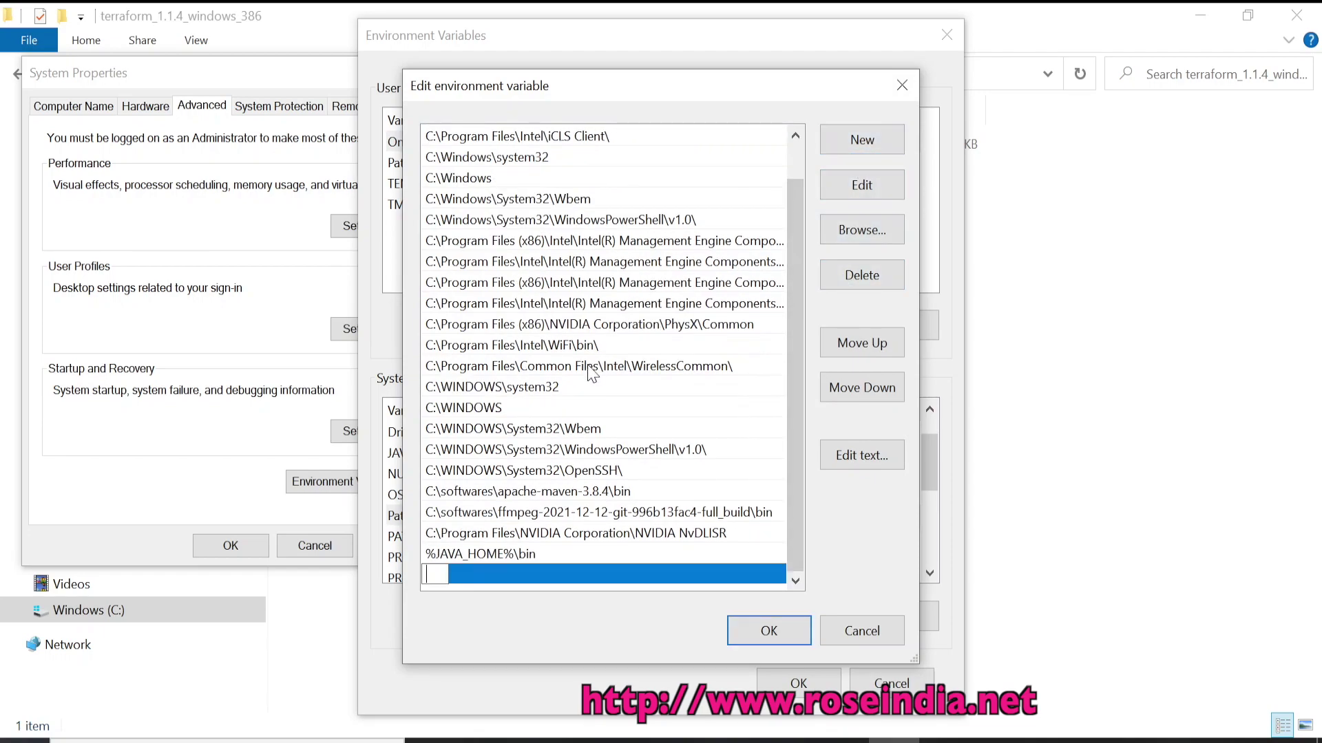
pyautogui.write('C:\\softwares\\terraform_1.1.4_windows_386')
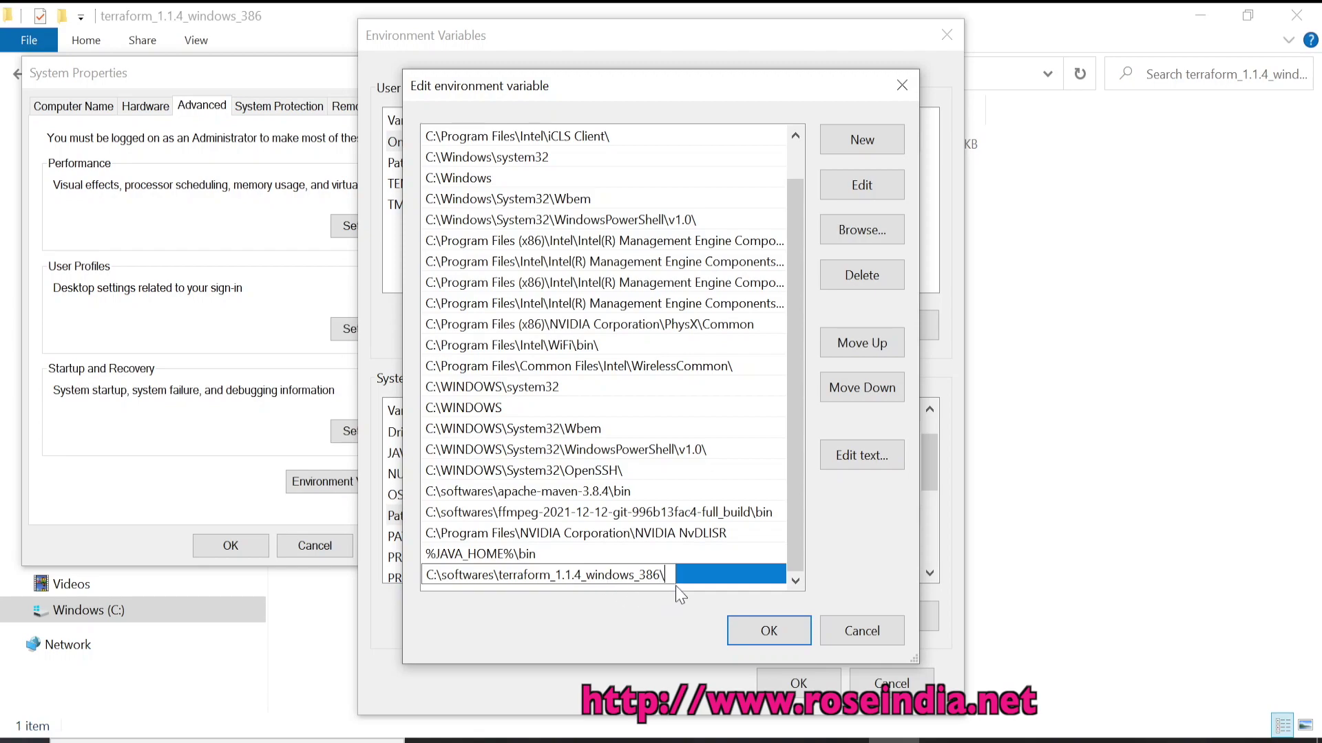
# Step: Confirm the change with OK in the Path, Environment Variables and System Properties dialogs
pyautogui.click(765, 631)
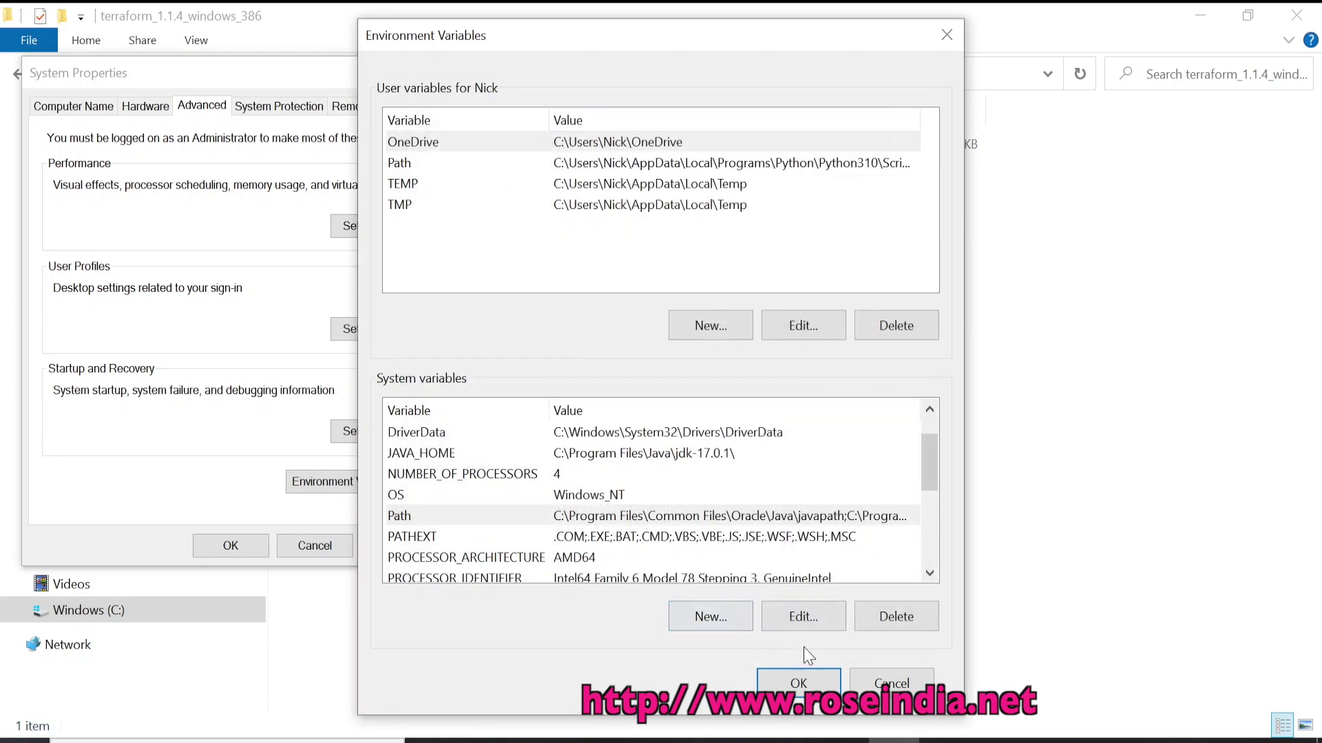
pyautogui.click(797, 680)
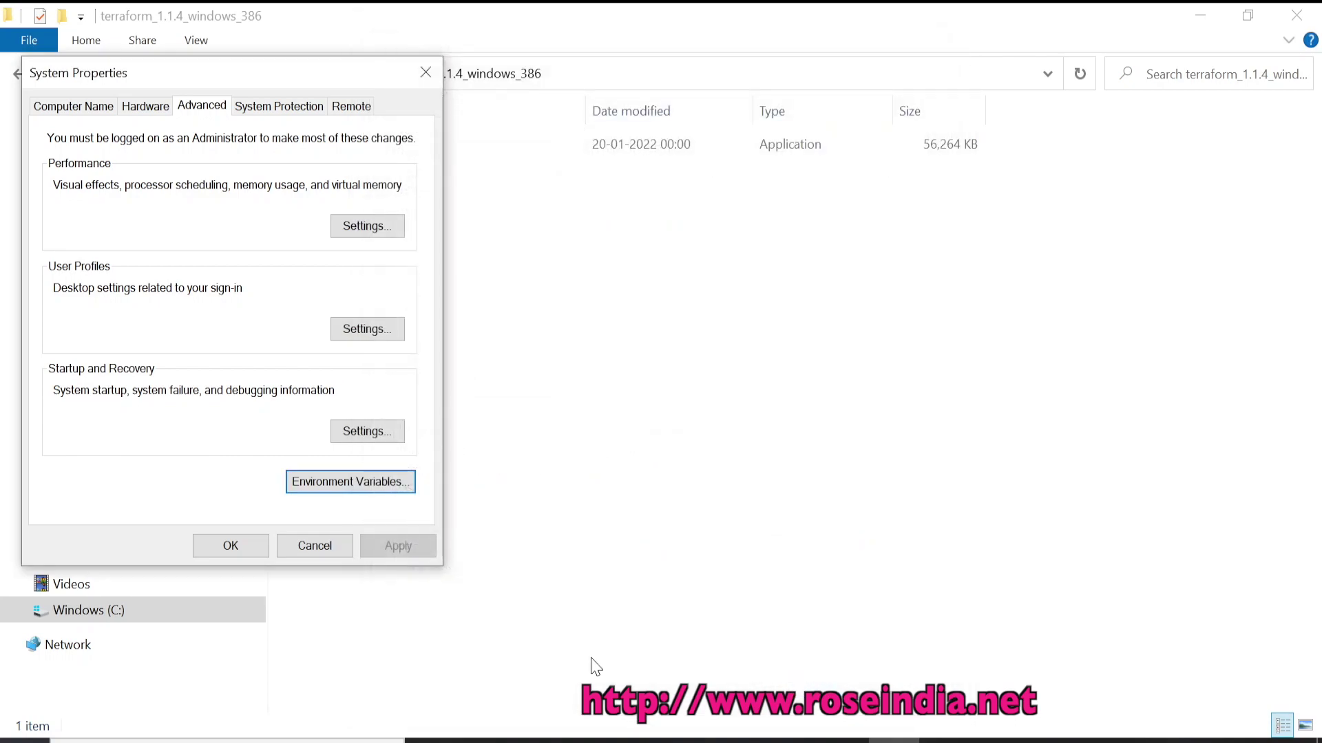
pyautogui.click(221, 543)
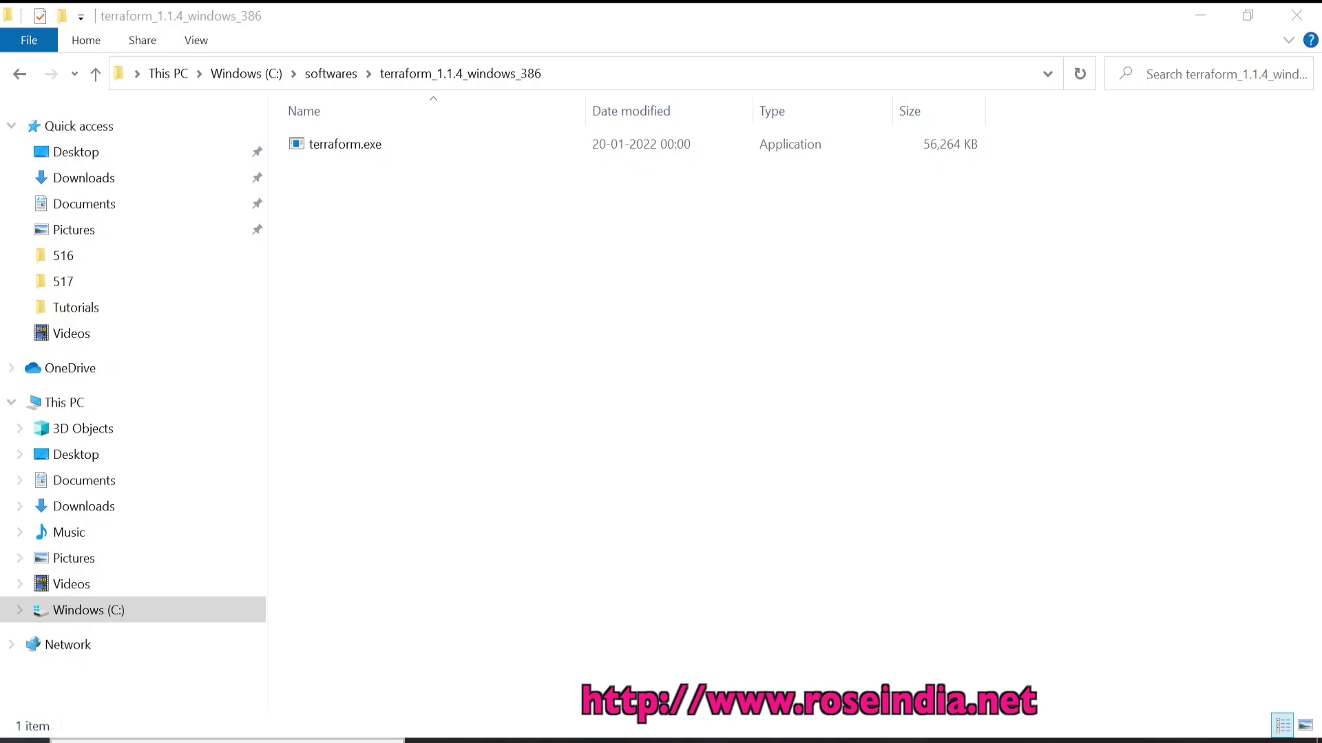
# Step: Launch Command Prompt by searching for cmd
pyautogui.press('super+s')
pyautogui.write('cmd')
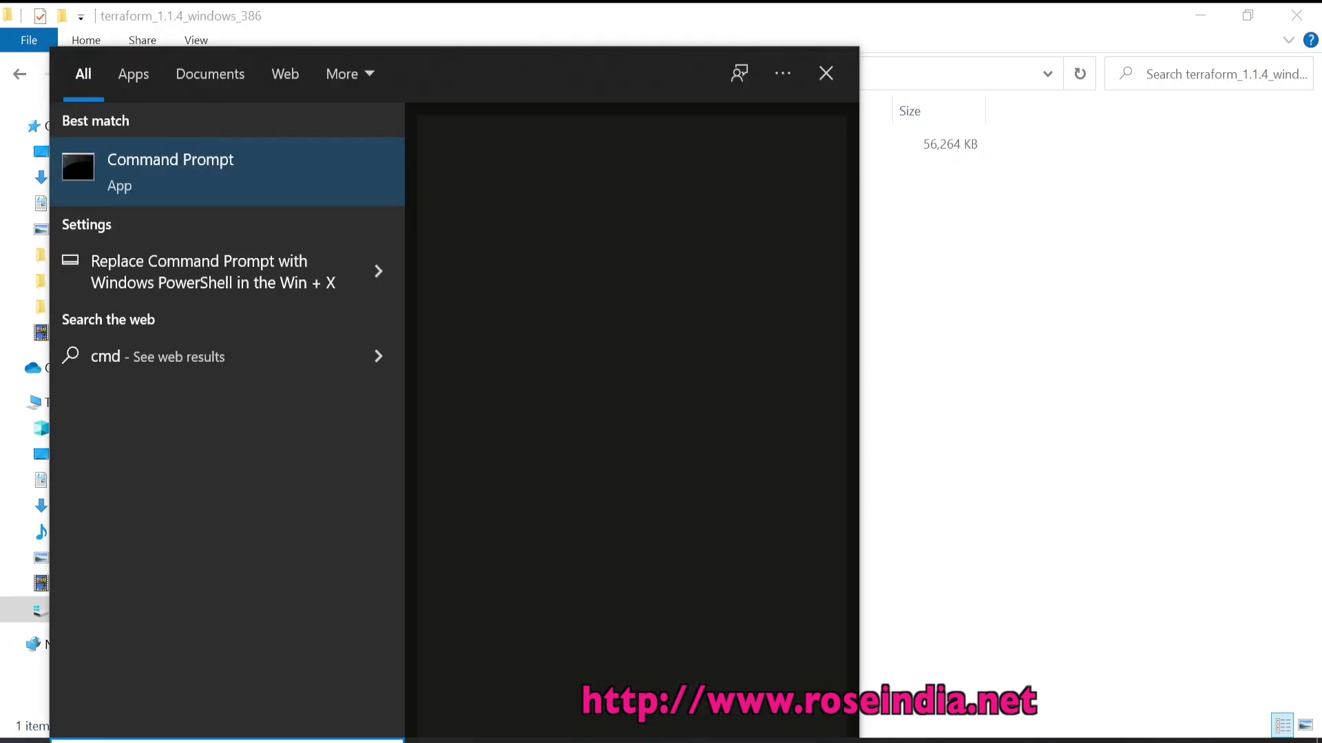
pyautogui.click(150, 189)
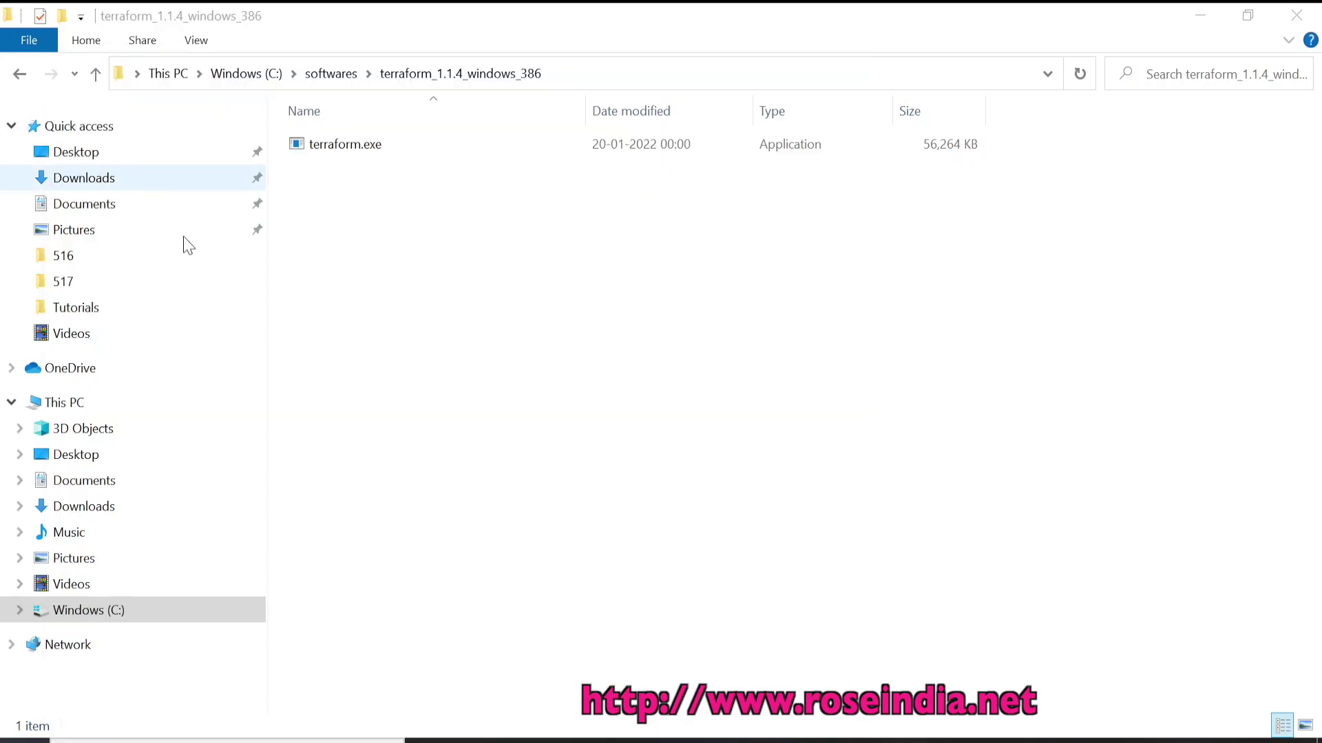
# Step: Close Chrome's Downloads tab
pyautogui.hotkey('alt', 'Tab')
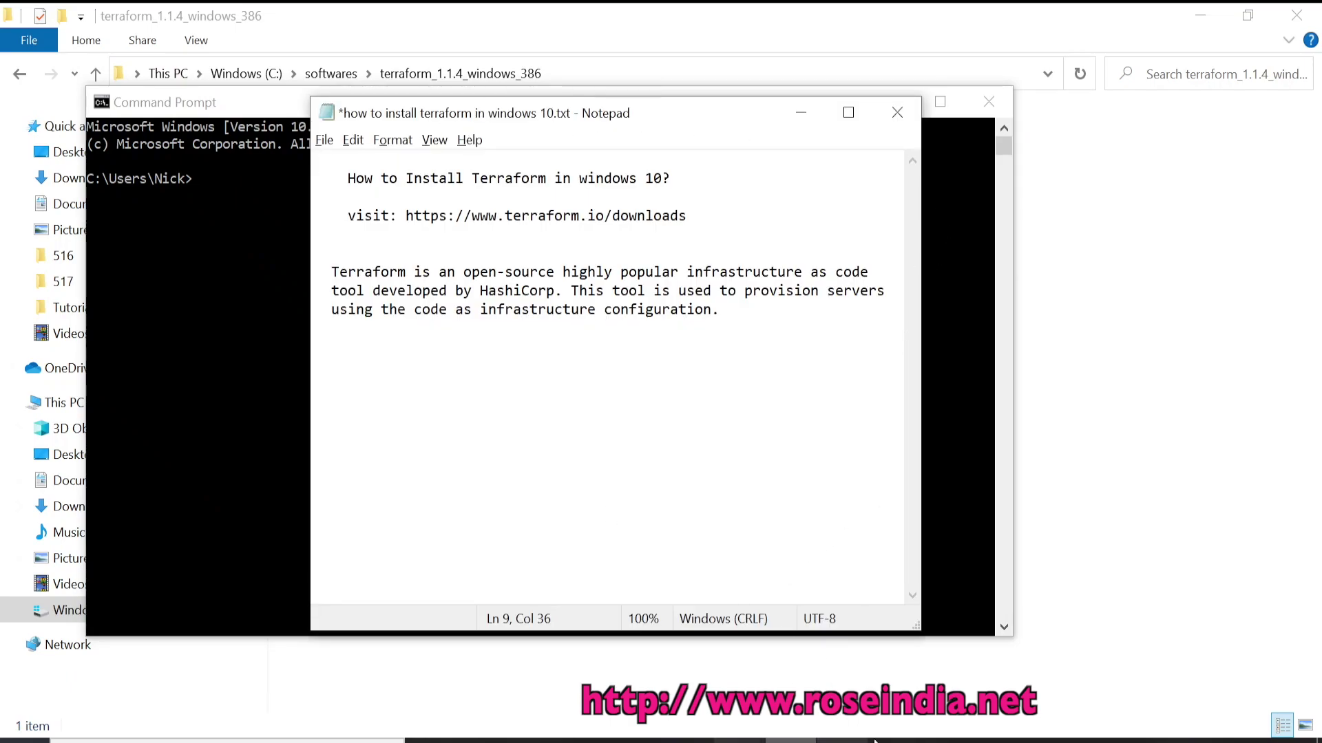
pyautogui.click(764, 741)
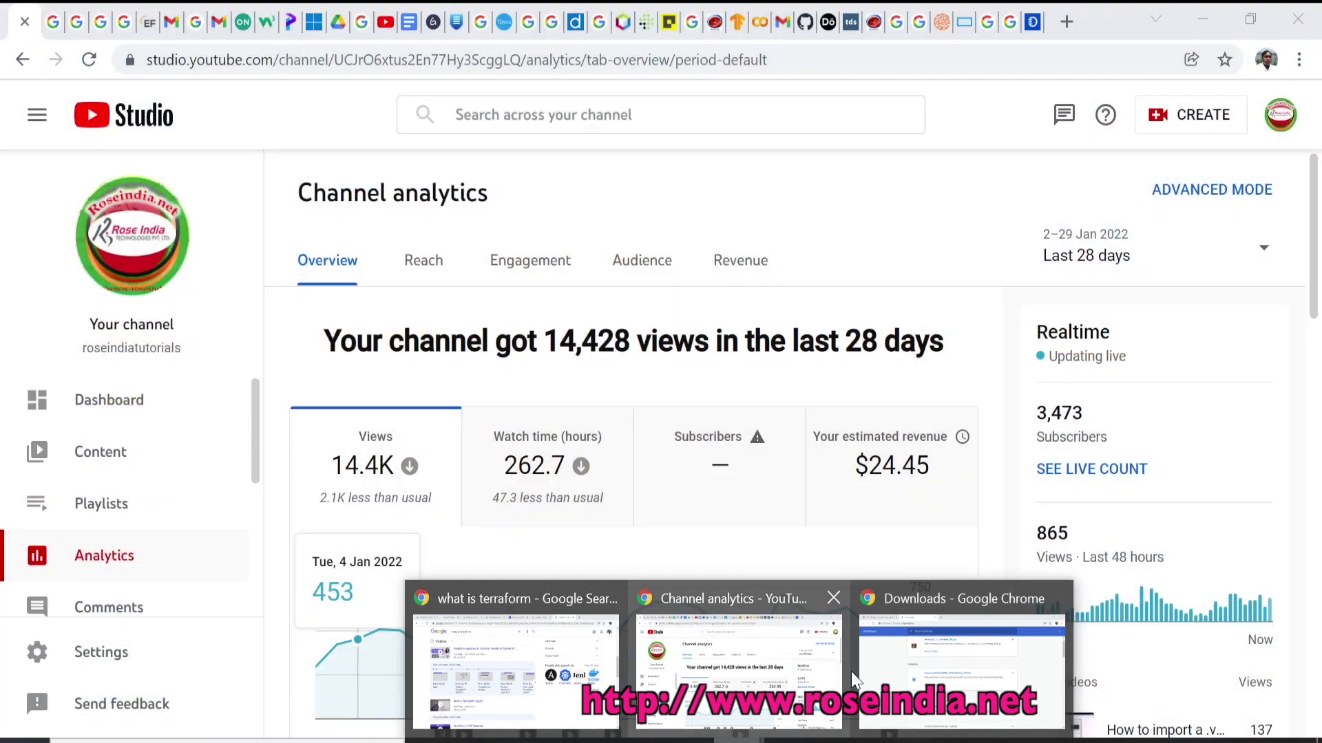
pyautogui.click(945, 678)
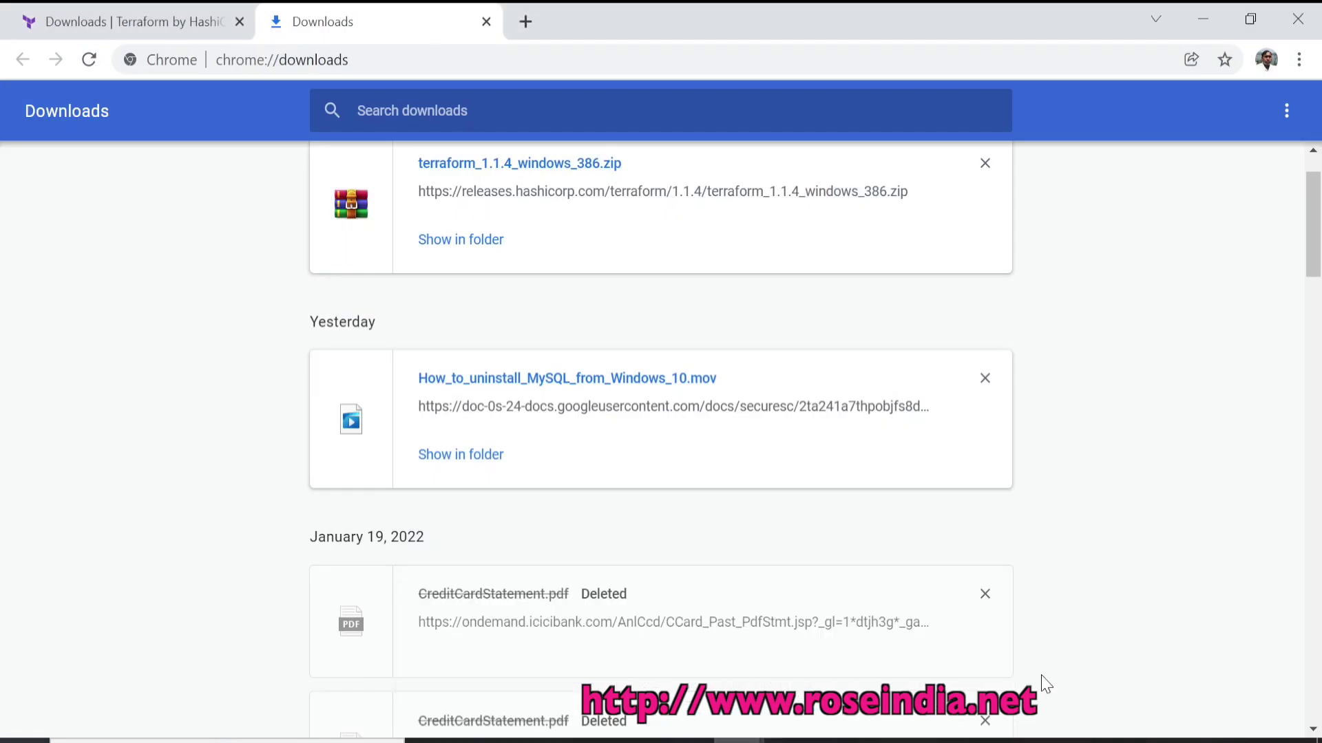
pyautogui.click(486, 21)
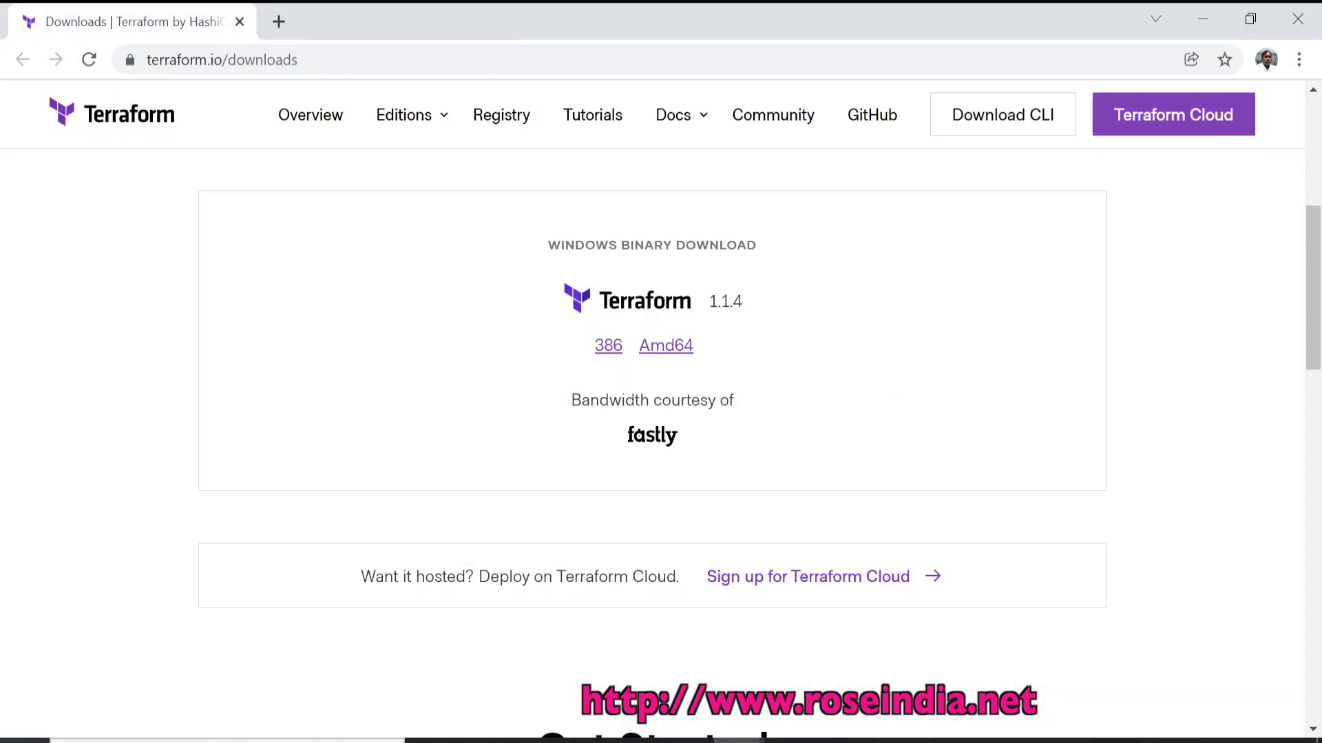
# Step: Run terraform -version in Command Prompt, which reports Terraform v1.1.4 on windows_386
pyautogui.moveTo(895, 741)
pyautogui.click(899, 661)
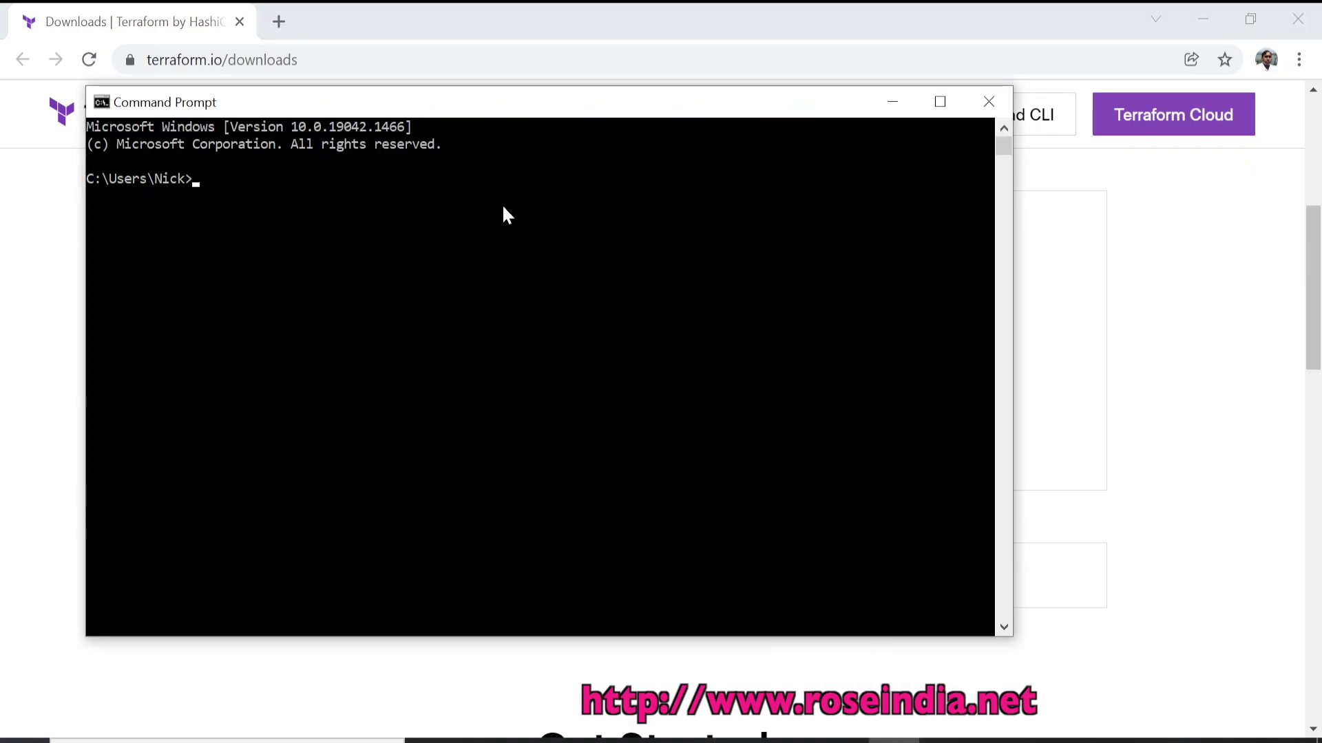
pyautogui.moveTo(452, 106); pyautogui.dragTo(569, 172)
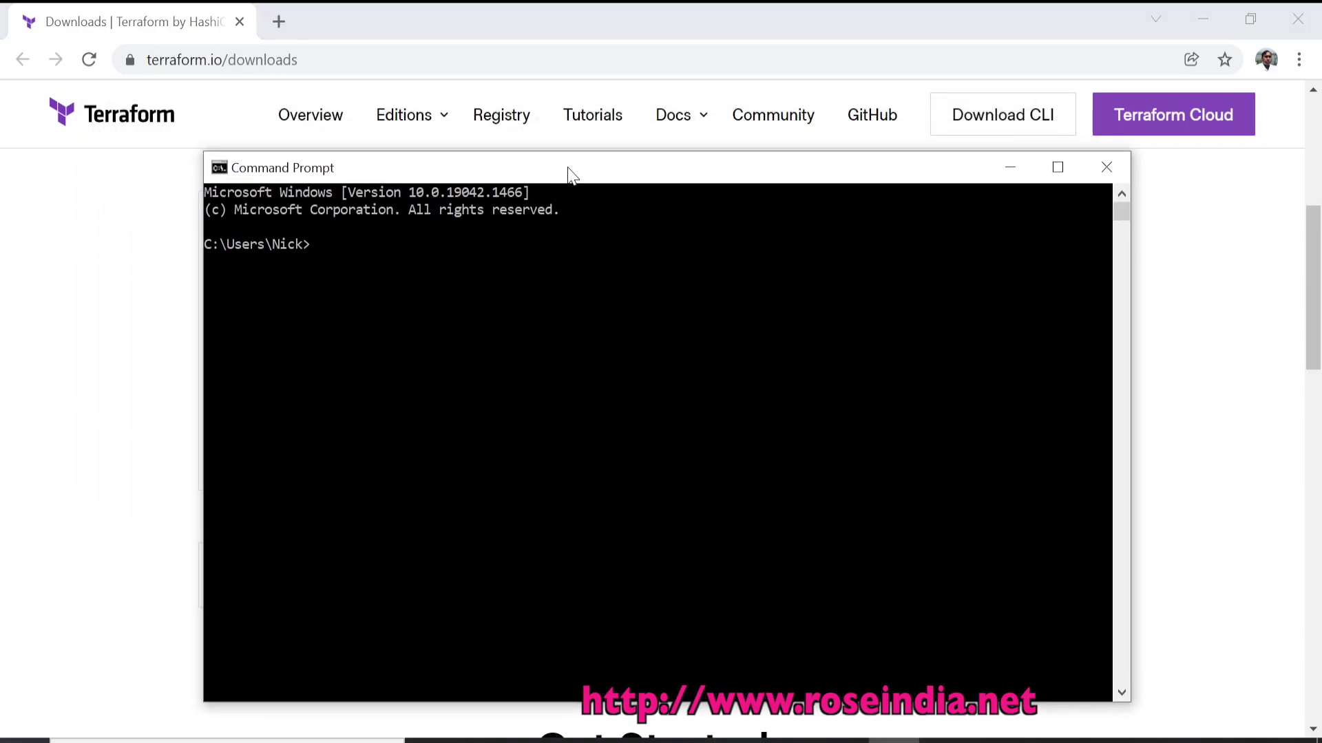
pyautogui.write('terraform -version')
pyautogui.press('Return')
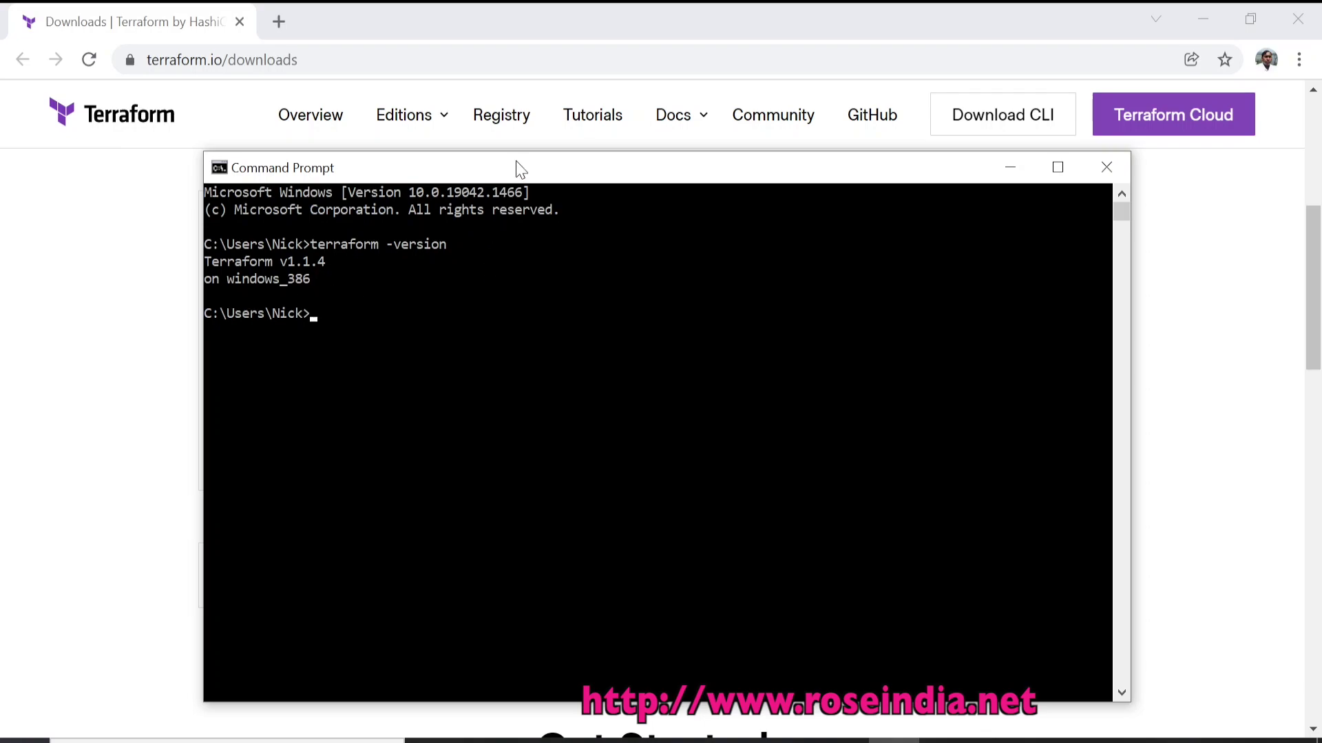
pyautogui.moveTo(516, 168); pyautogui.dragTo(510, 134)
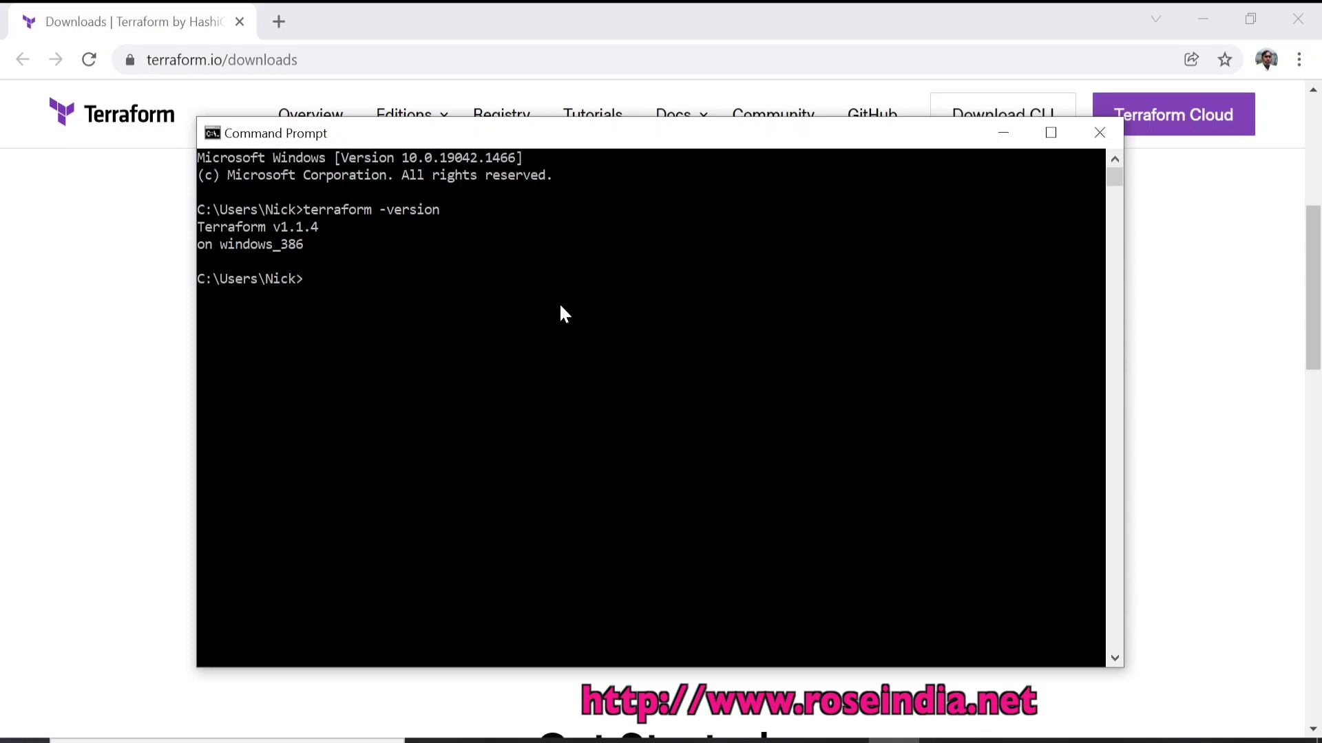
pyautogui.moveTo(572, 142); pyautogui.dragTo(569, 163)
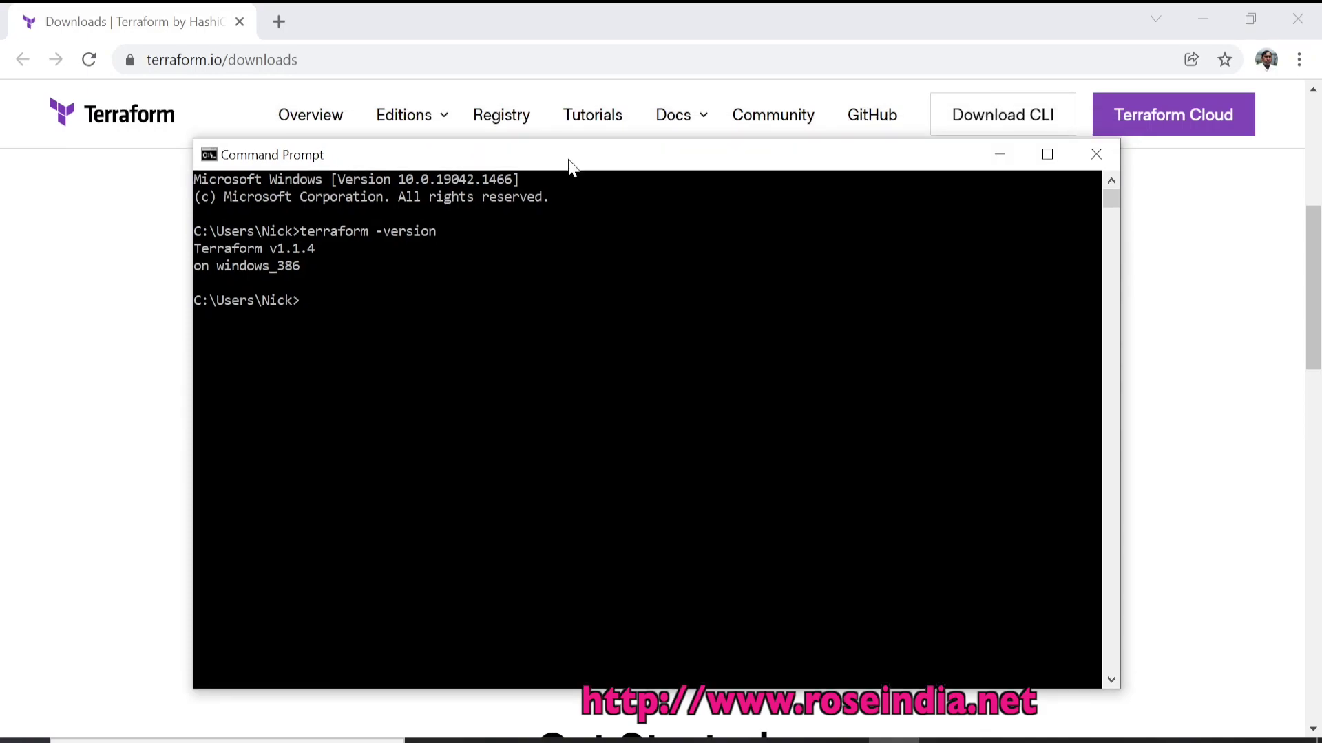